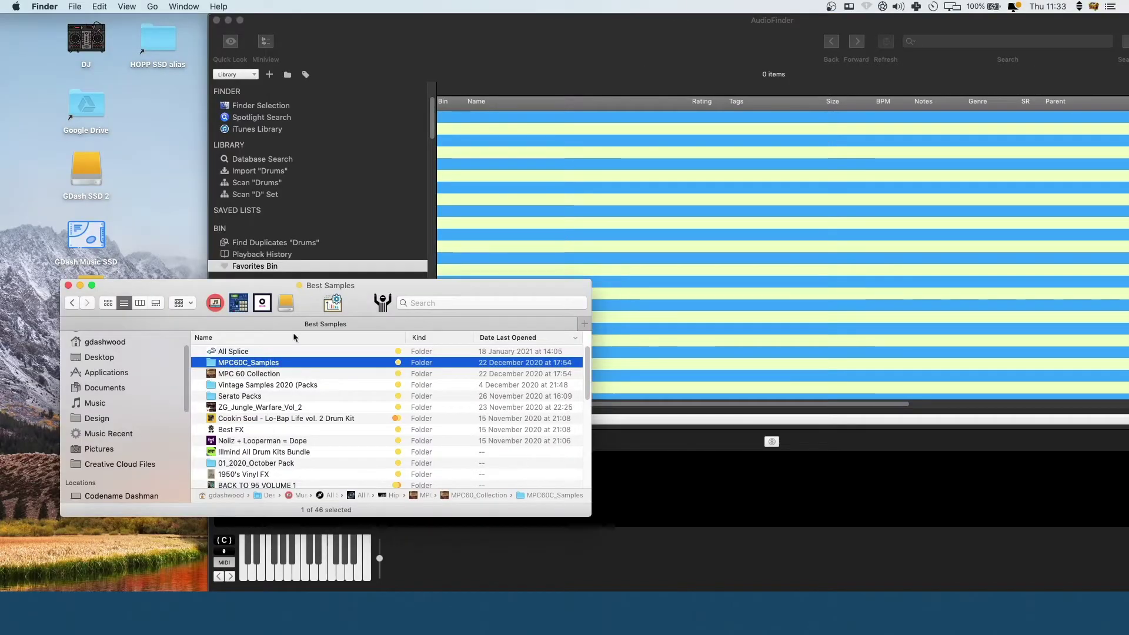
Open the MPC60C_Samples folder in Finder, shift its window aside and expand the BD subfolder
double_click(259, 363)
drag(246, 290, 333, 265)
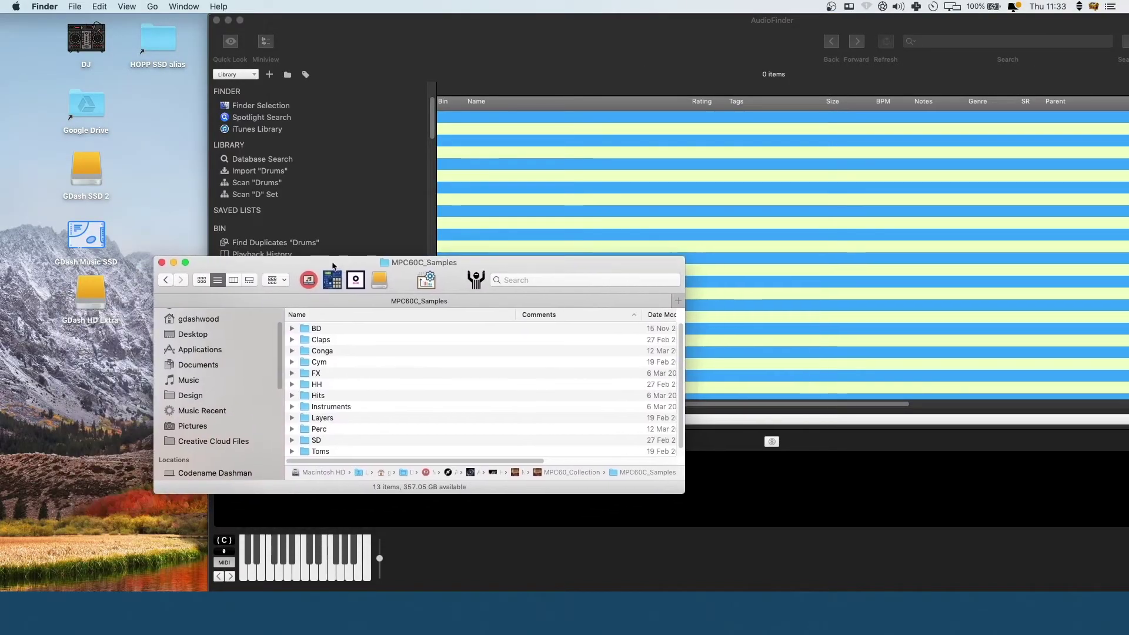
click(292, 328)
Select the samples from BD_33MPC60_1.wav through BD_Vinyl056_MPC60.wav and drop them into AudioFinder's Favorites Bin list
click(353, 340)
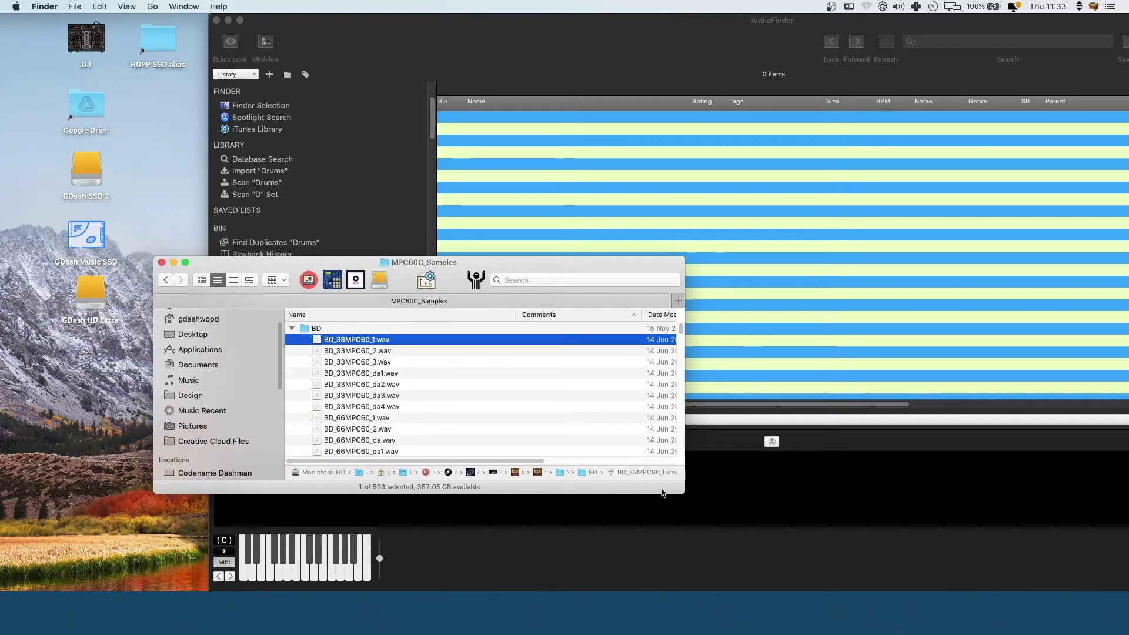
drag(682, 492, 793, 591)
scroll(441, 406, down, 10)
shift+click(412, 529)
drag(412, 411, 562, 174)
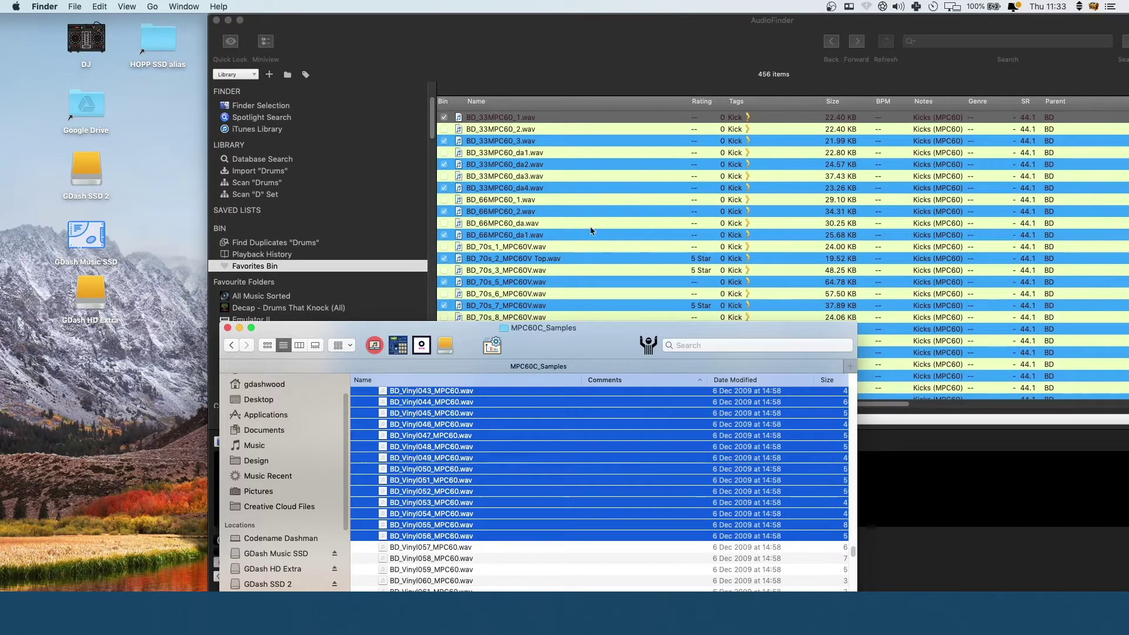
Collapse the BD folder, then drop the whole folder onto AudioFinder's file list and onto its sidebar
scroll(852, 546, up, 10)
scroll(847, 412, up, 10)
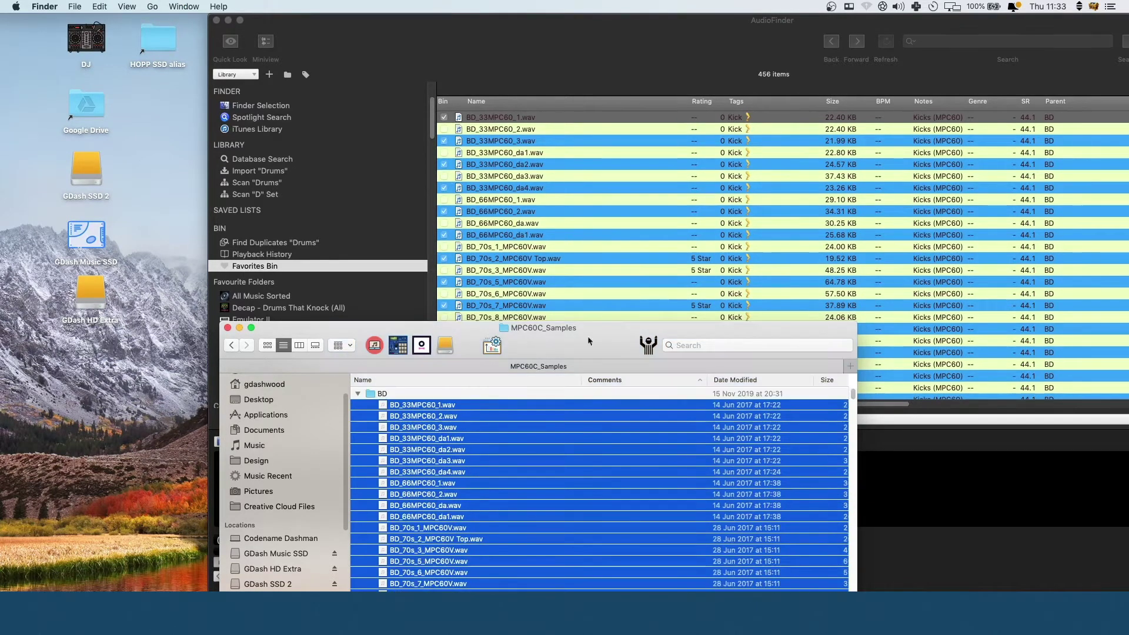
click(358, 394)
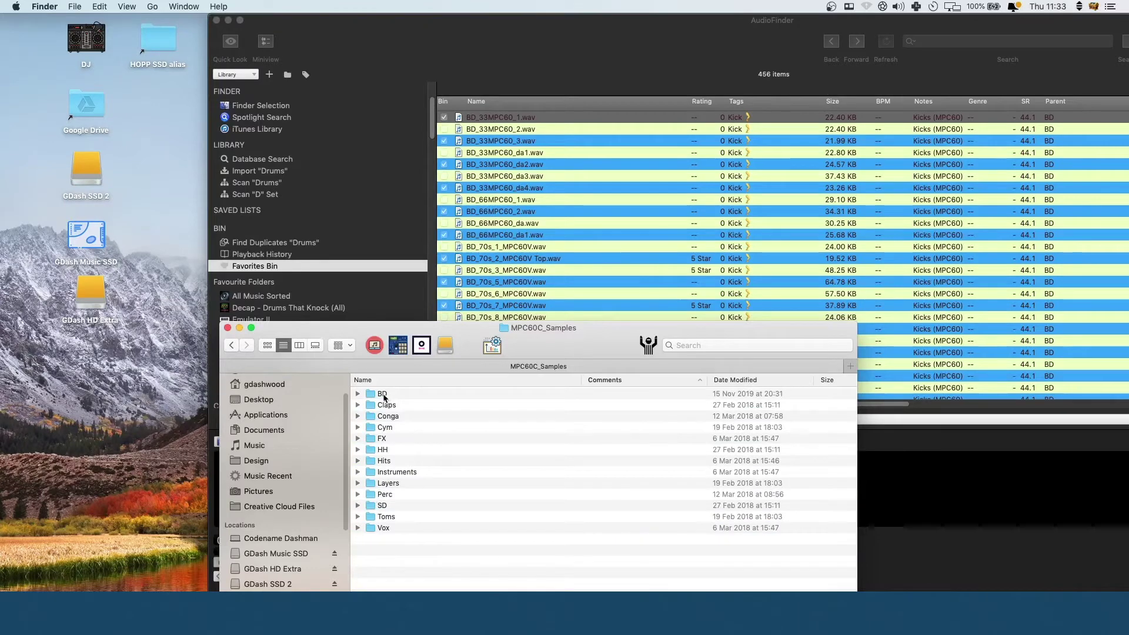
drag(383, 395, 532, 194)
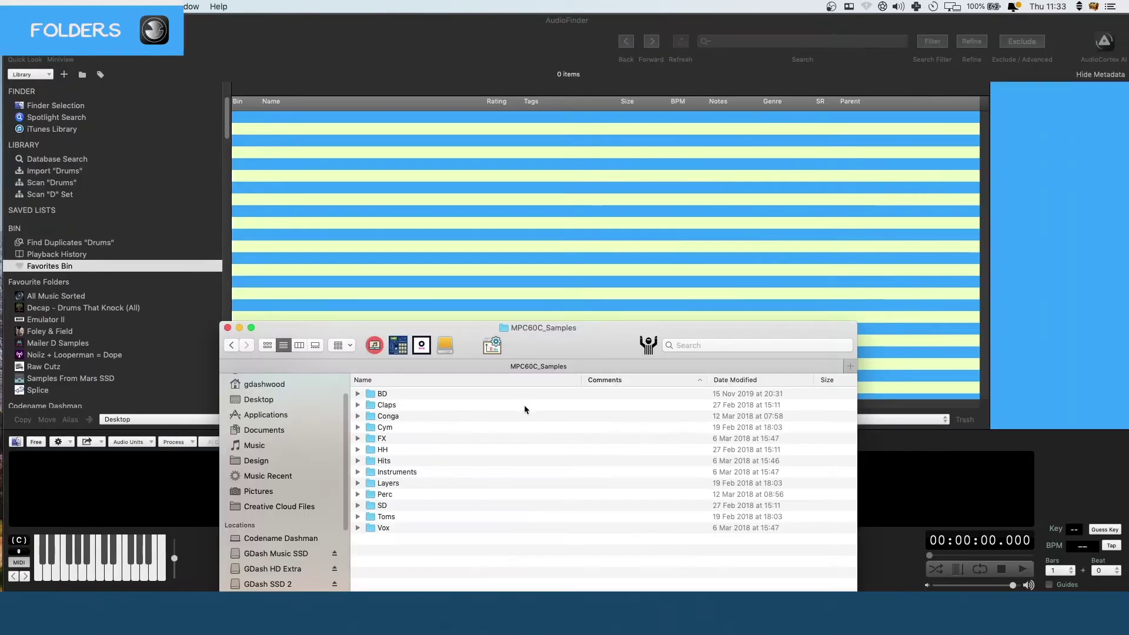
drag(382, 394, 59, 94)
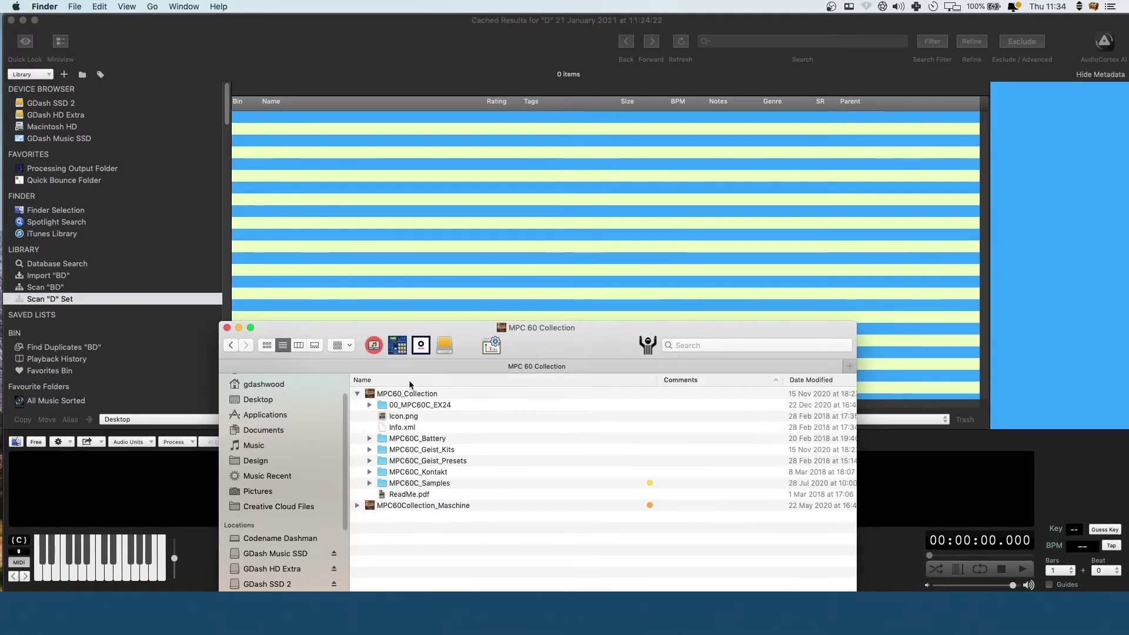
Load the MPC60_Collection folder into AudioFinder's sidebar and scan it for samples
drag(412, 396, 61, 88)
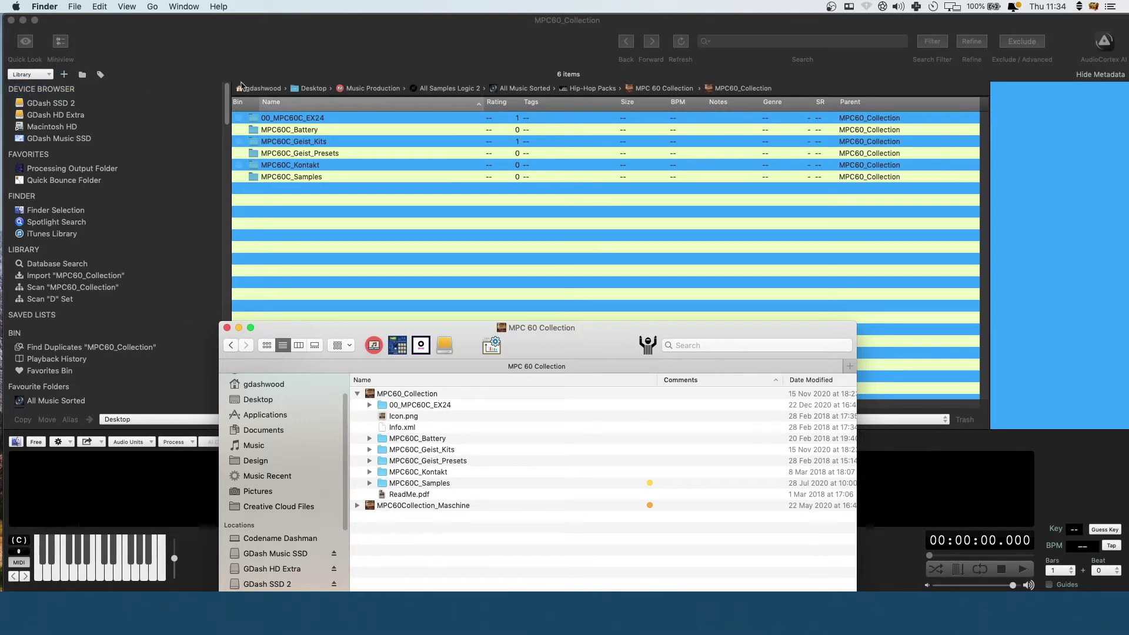
click(457, 62)
click(67, 287)
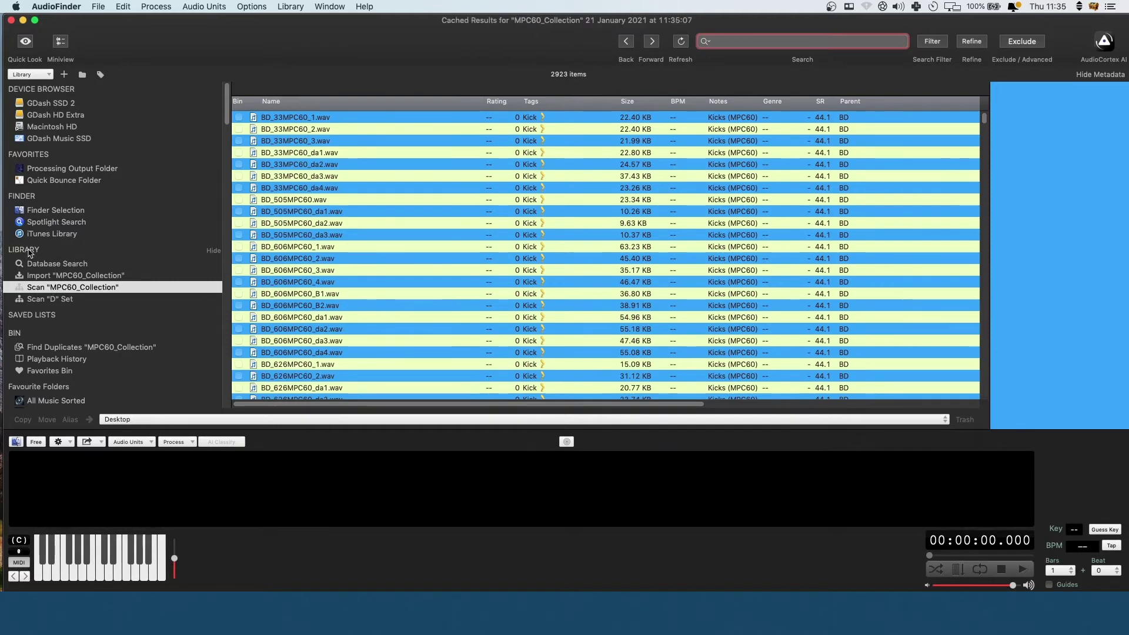
scroll(961, 160, down, 15)
click(176, 287)
Switch to Finder, select the Favourite Claps, Favourite Cymbals and Favourite Foley folders under the Favorite Drums tag, and bring them to AudioFinder's list
key(super+Tab)
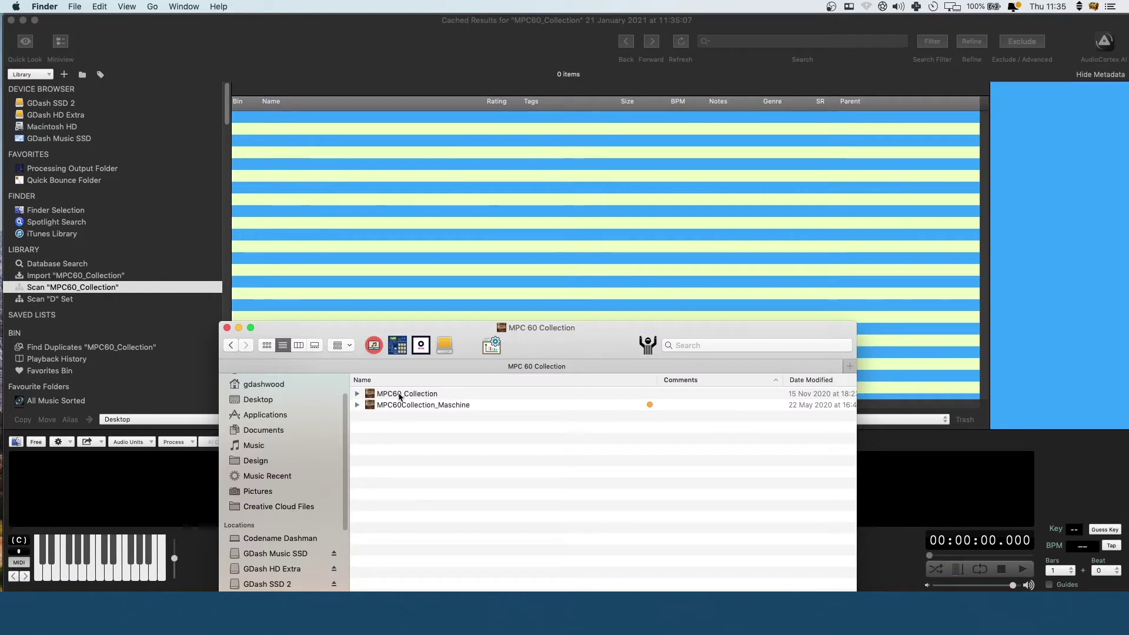
scroll(274, 448, down, 10)
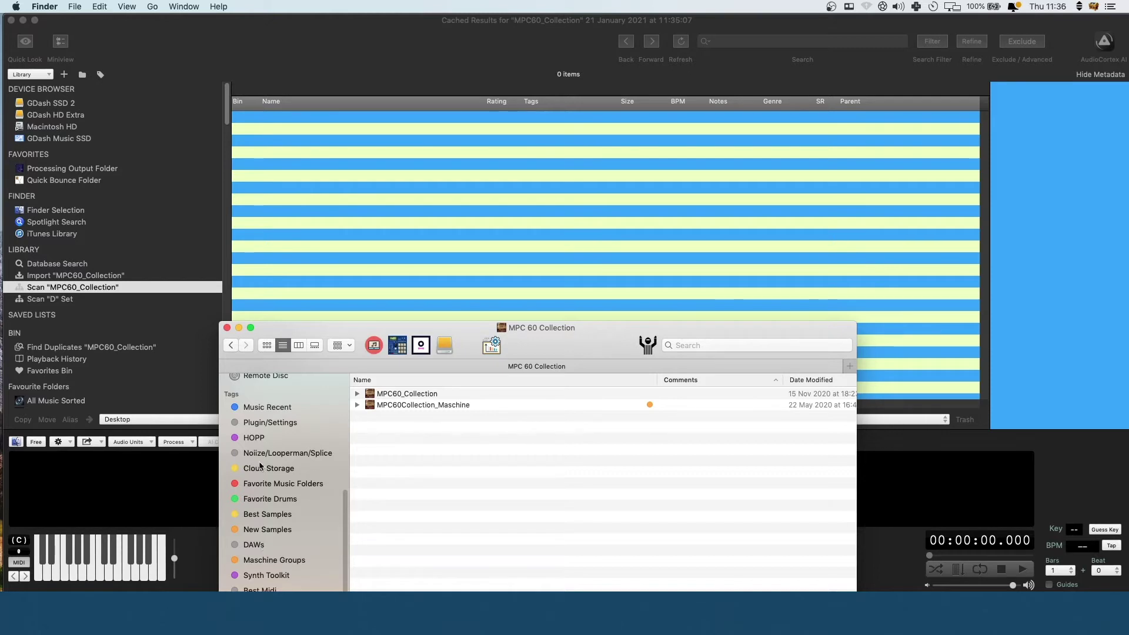
click(270, 500)
click(410, 518)
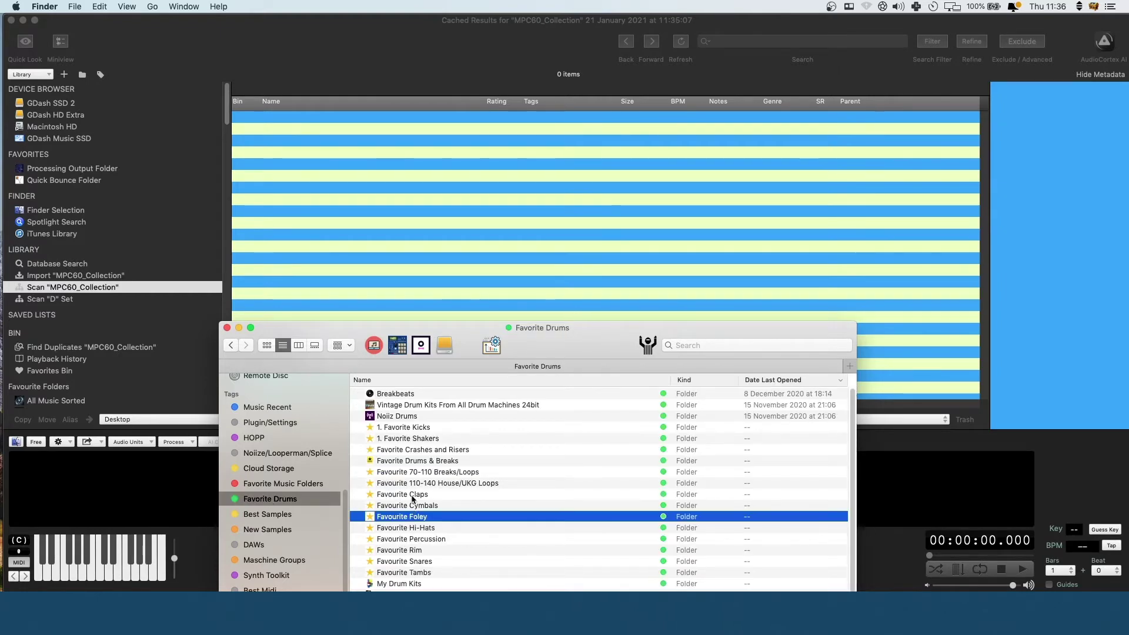
shift+click(414, 495)
drag(413, 496, 390, 169)
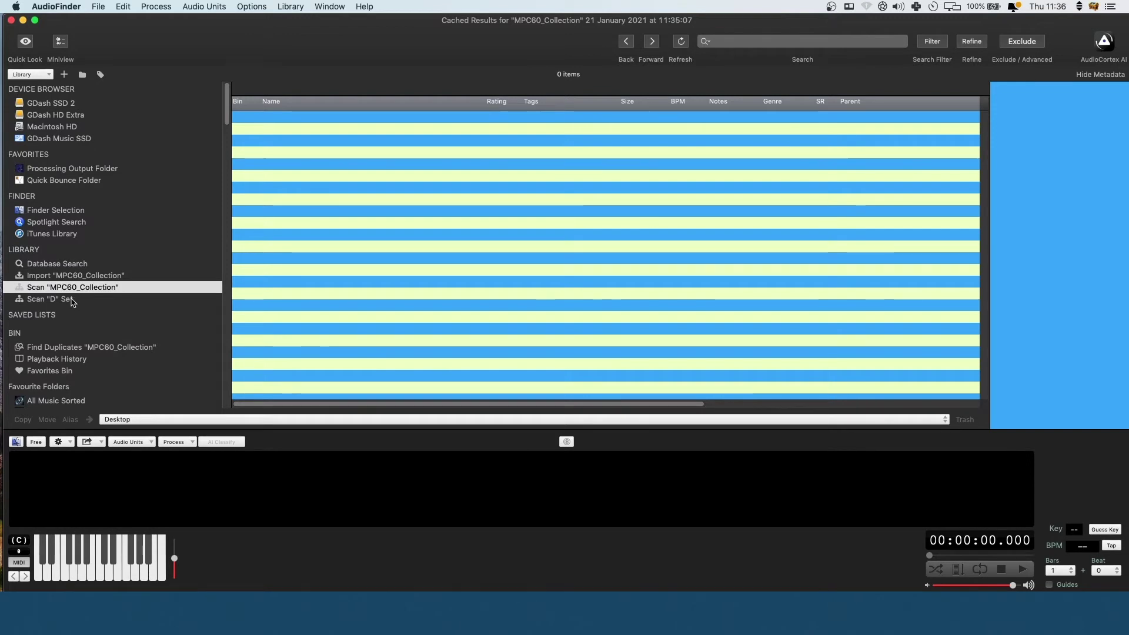
Create a new scan set named "Tutorial Scan Set" in AudioFinder's scan set setup
click(294, 7)
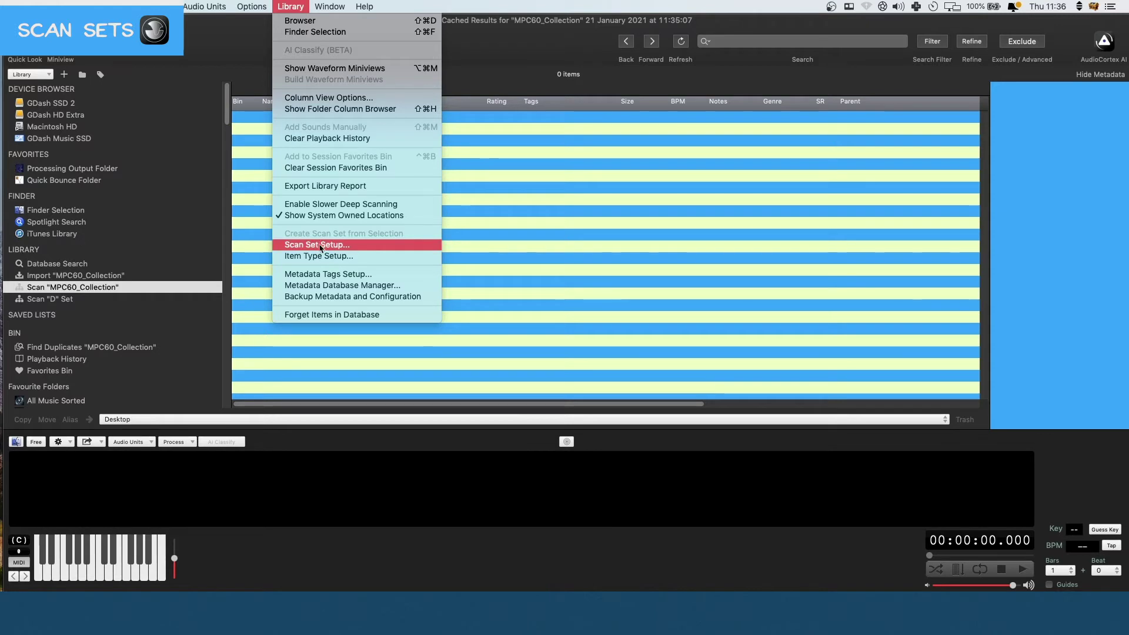
click(316, 245)
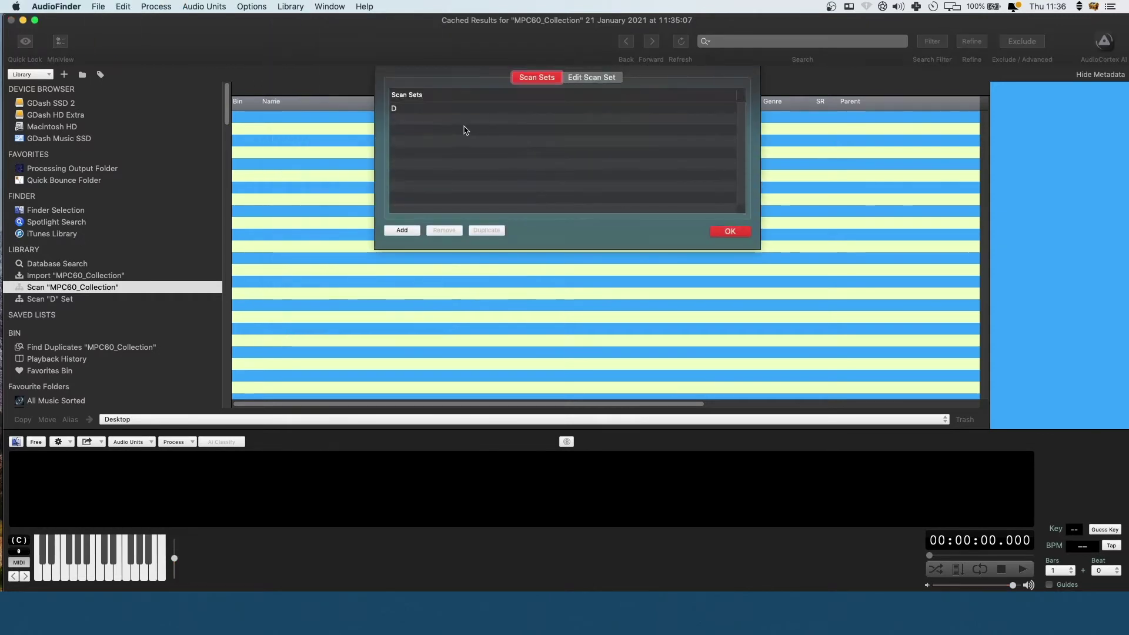
click(415, 229)
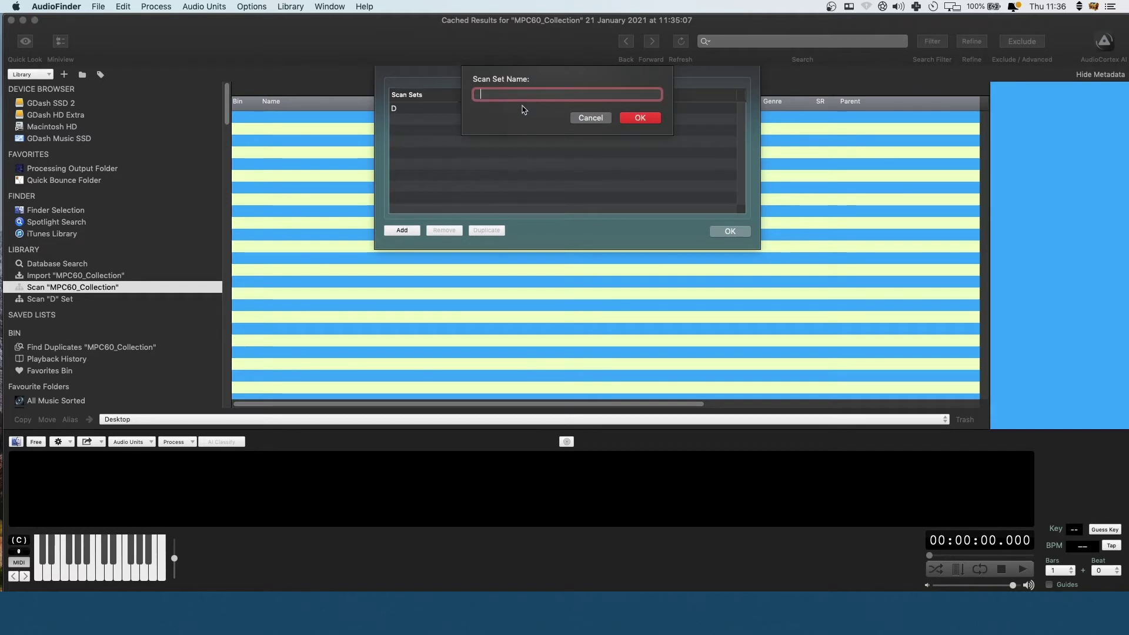
text(Tut)
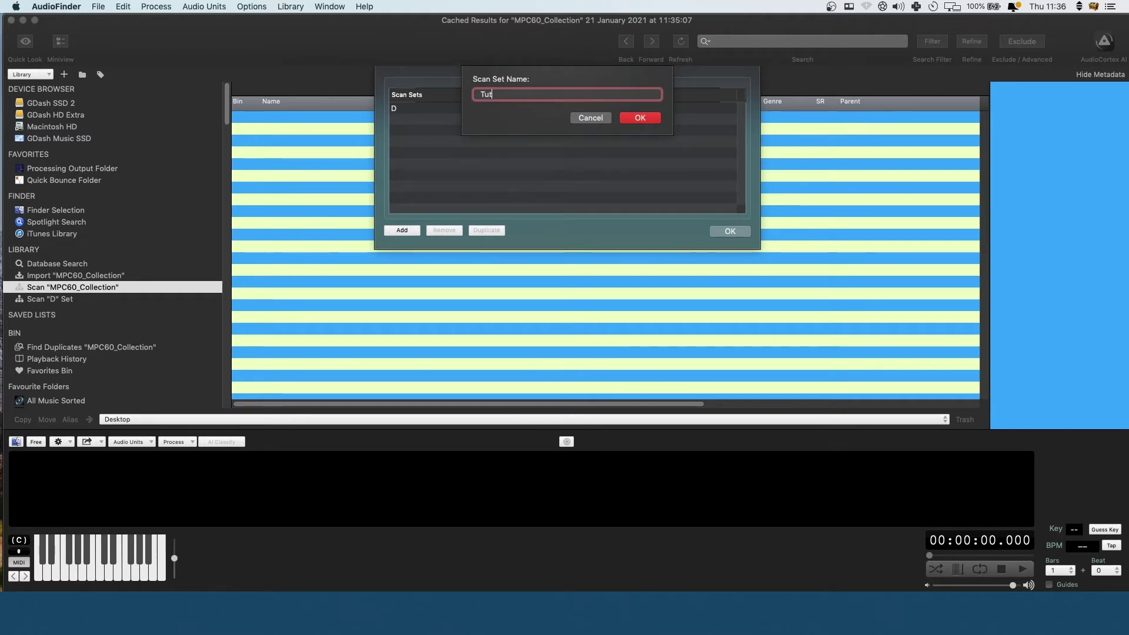
text(orial Scan Set)
key(Return)
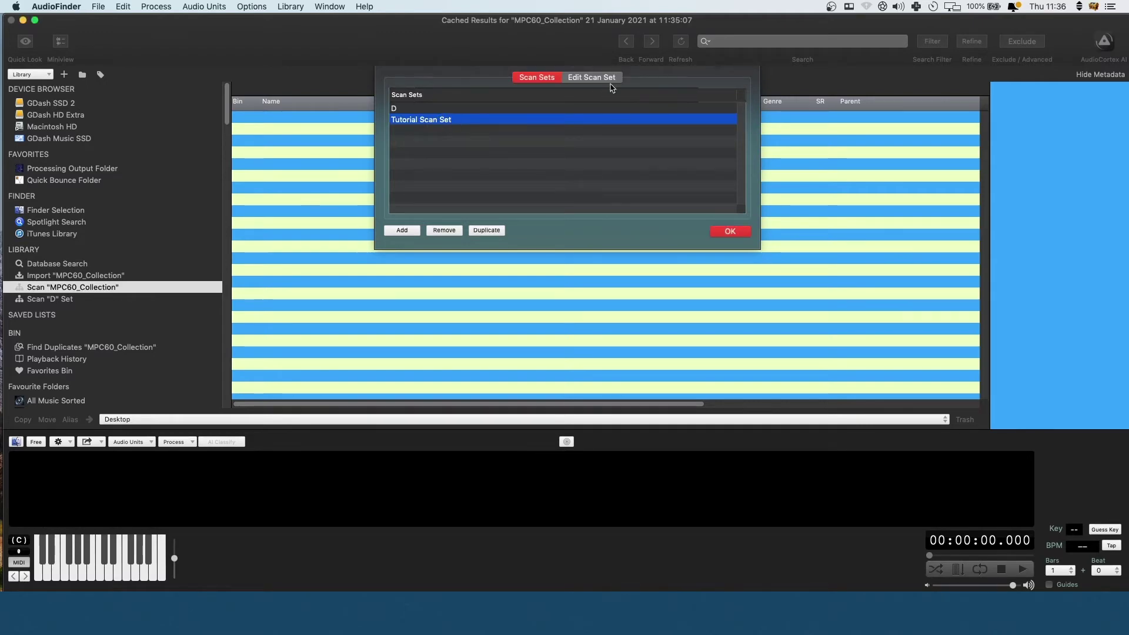
Add the Favourite Claps folder from Finder to the Tutorial Scan Set
click(602, 80)
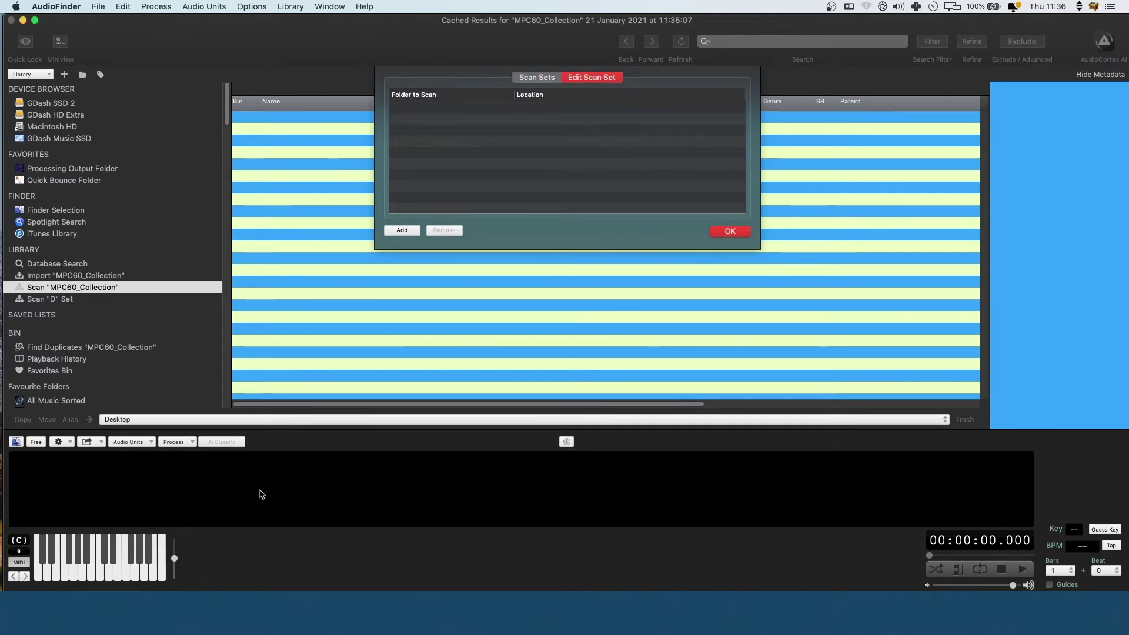
key(super+Tab)
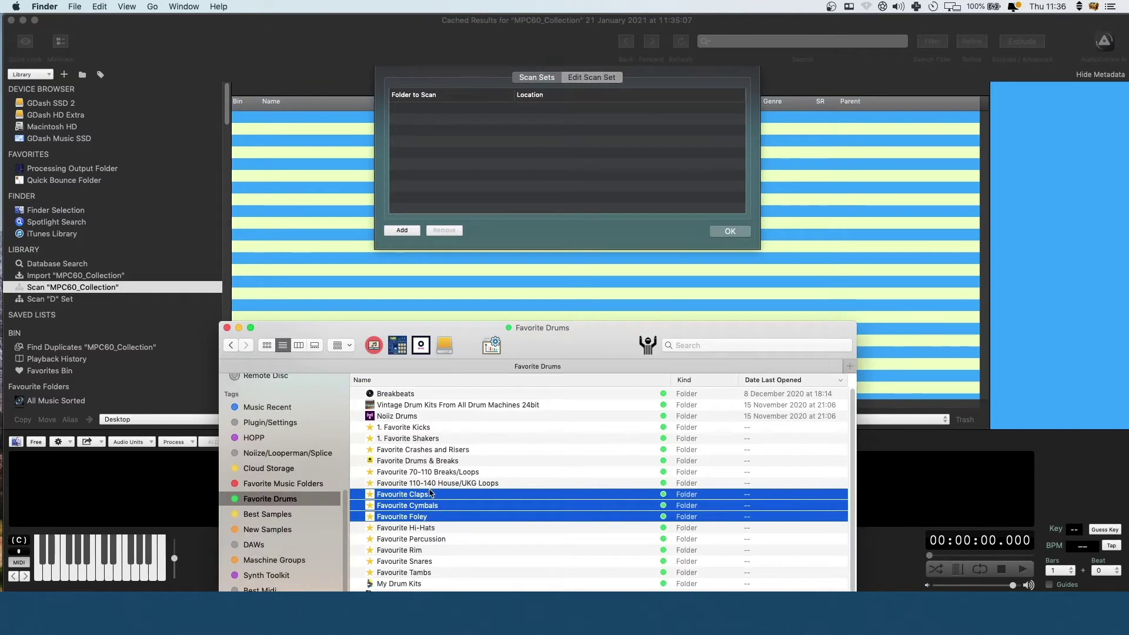
drag(430, 492, 404, 237)
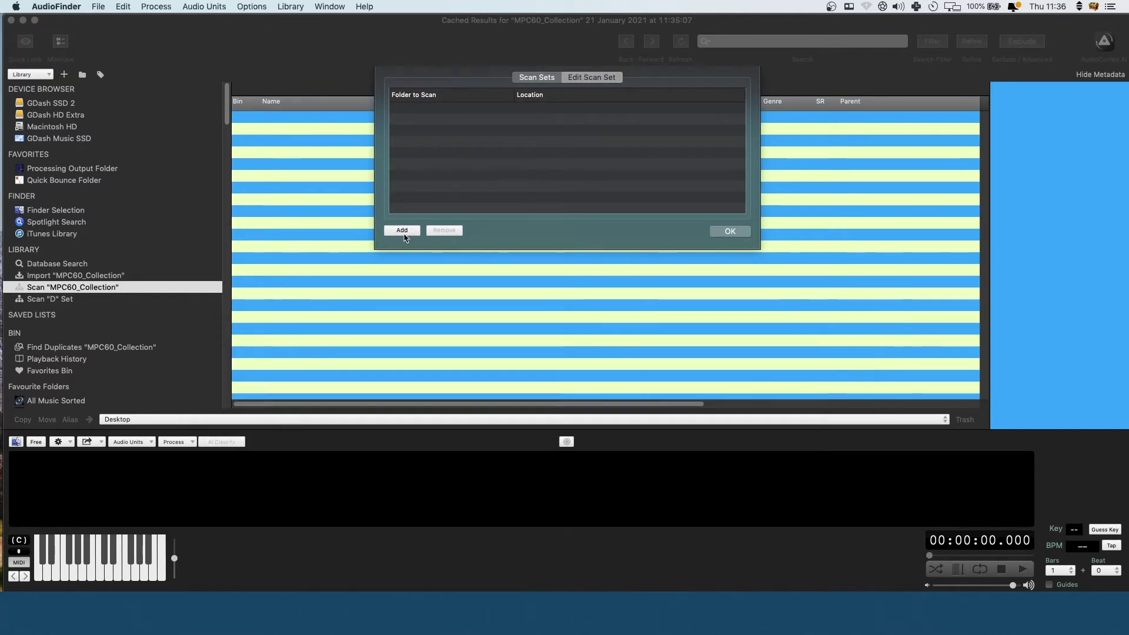
click(403, 233)
key(super+Tab)
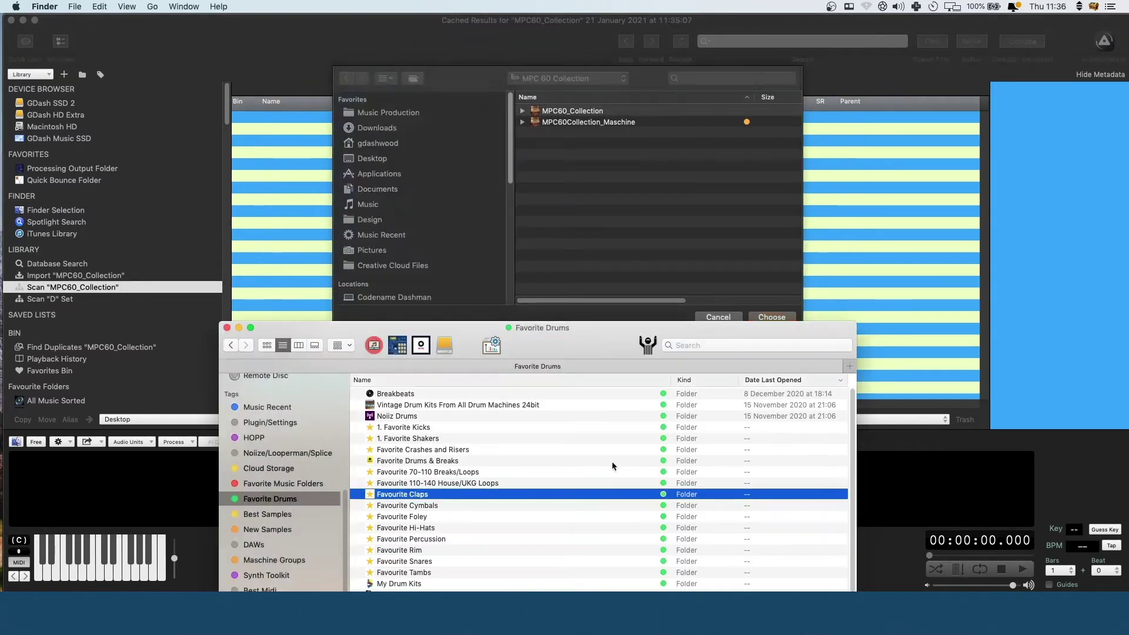
drag(545, 344, 709, 337)
drag(566, 489, 529, 194)
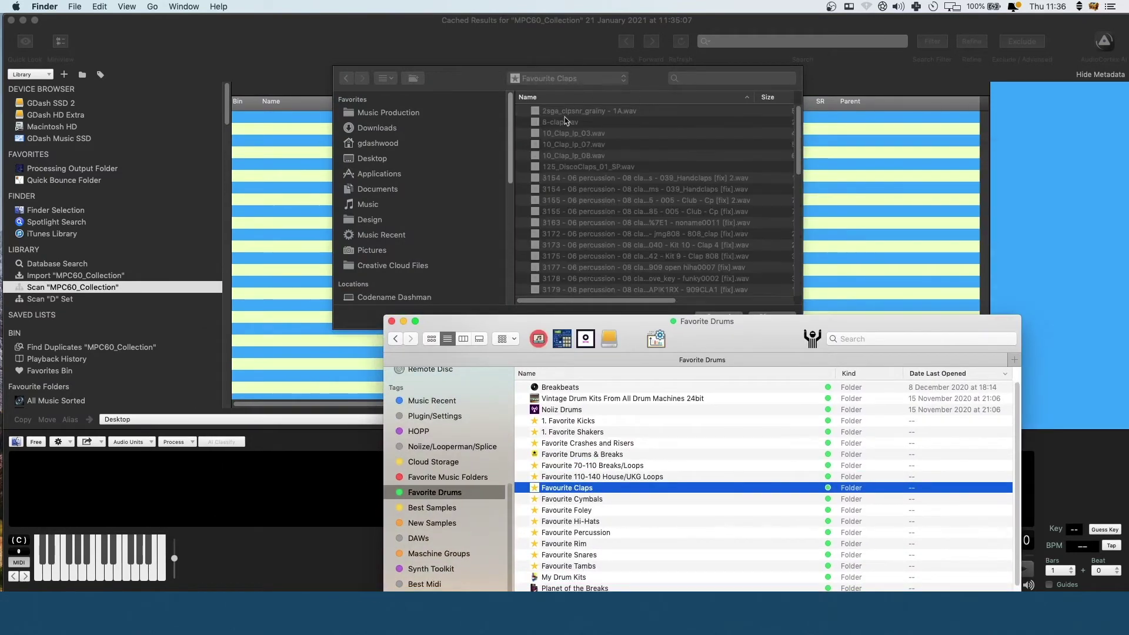
click(771, 318)
click(772, 318)
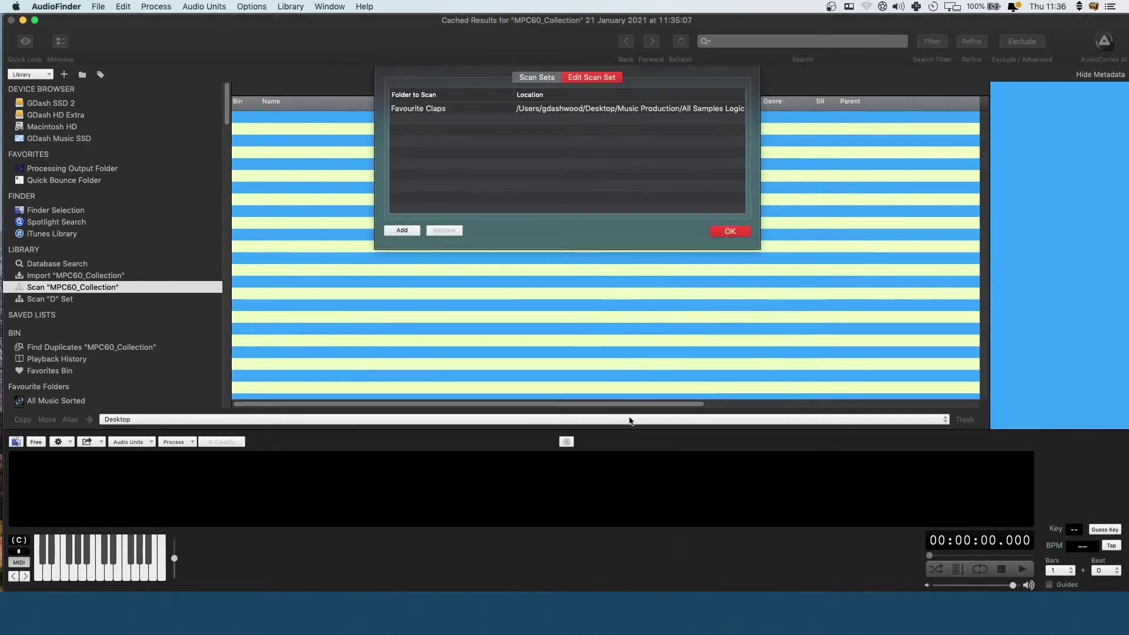
Add the Favourite Cymbals folder from Finder to the Tutorial Scan Set
click(401, 230)
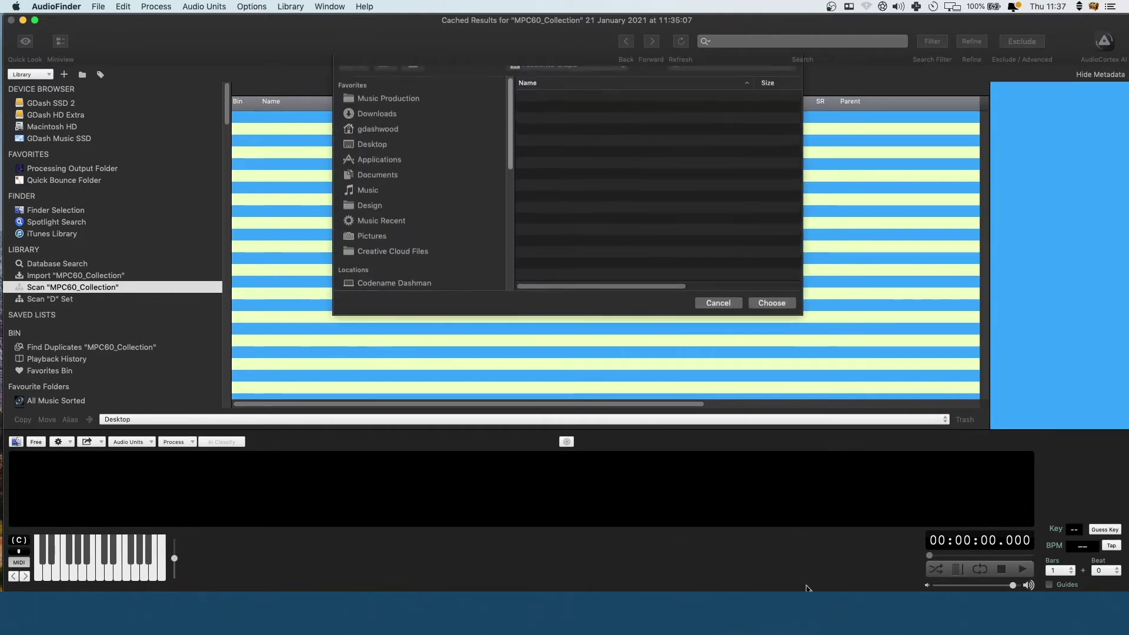
key(super+Tab)
drag(579, 497, 653, 241)
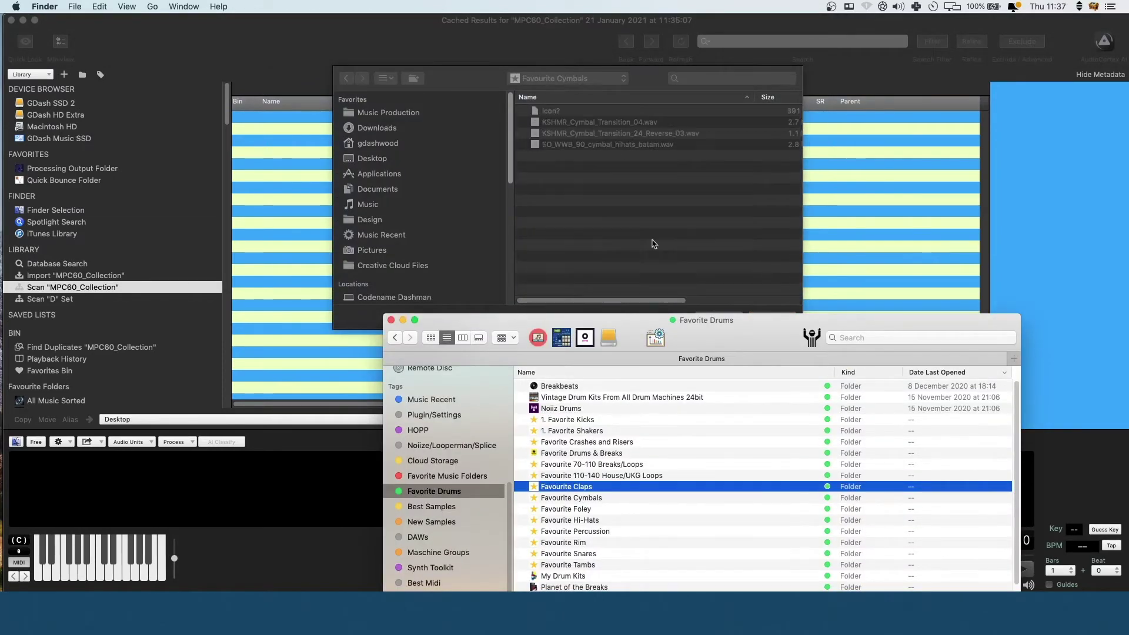
click(755, 288)
click(772, 293)
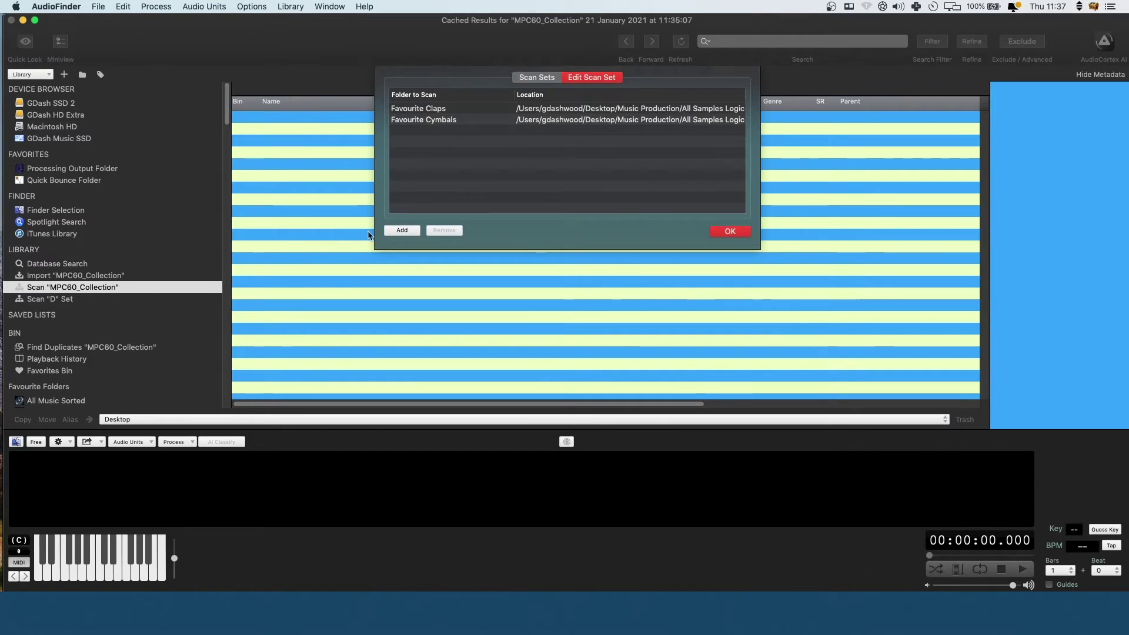
Add the Favorite Drums & Breaks folder to the Tutorial Scan Set and confirm the scan set setup
click(402, 230)
key(super+Tab)
drag(567, 452, 617, 235)
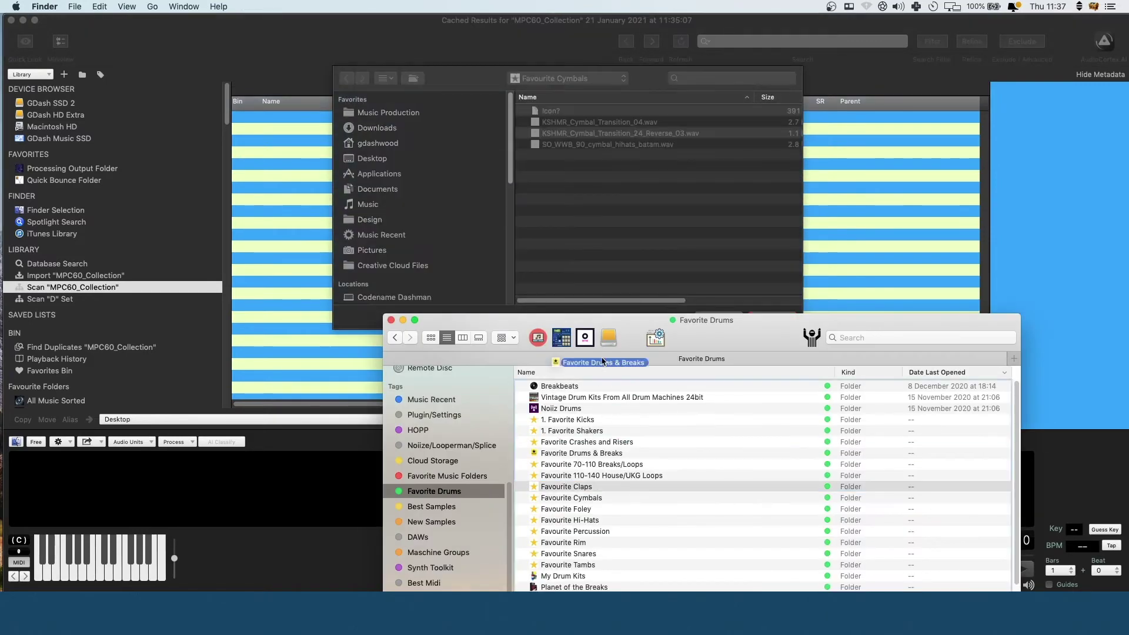
click(758, 297)
click(764, 318)
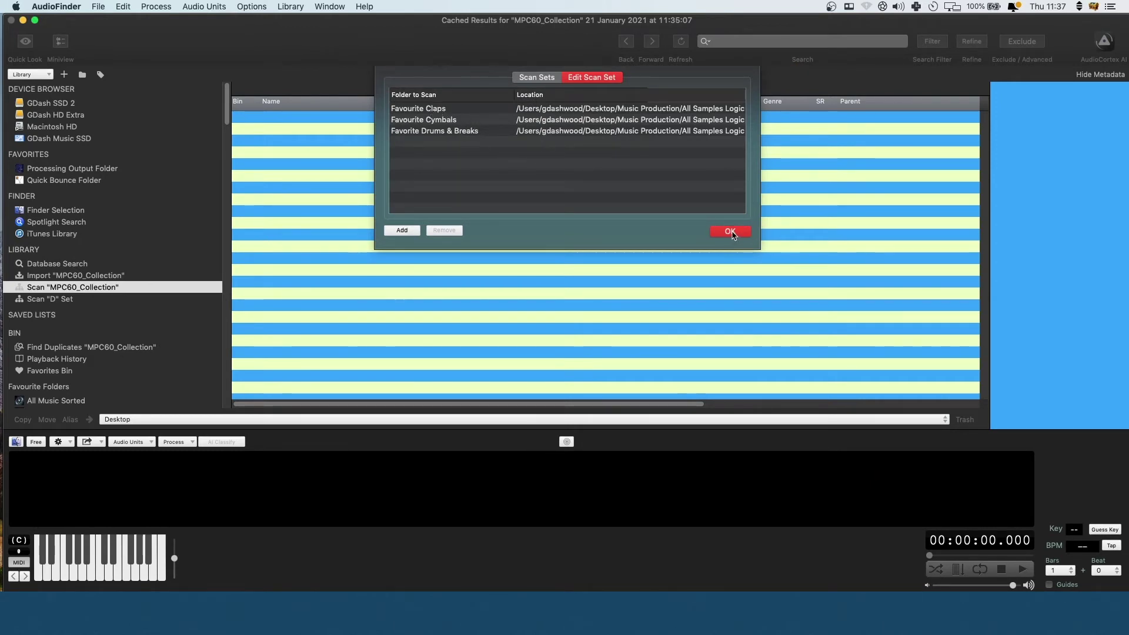
click(732, 232)
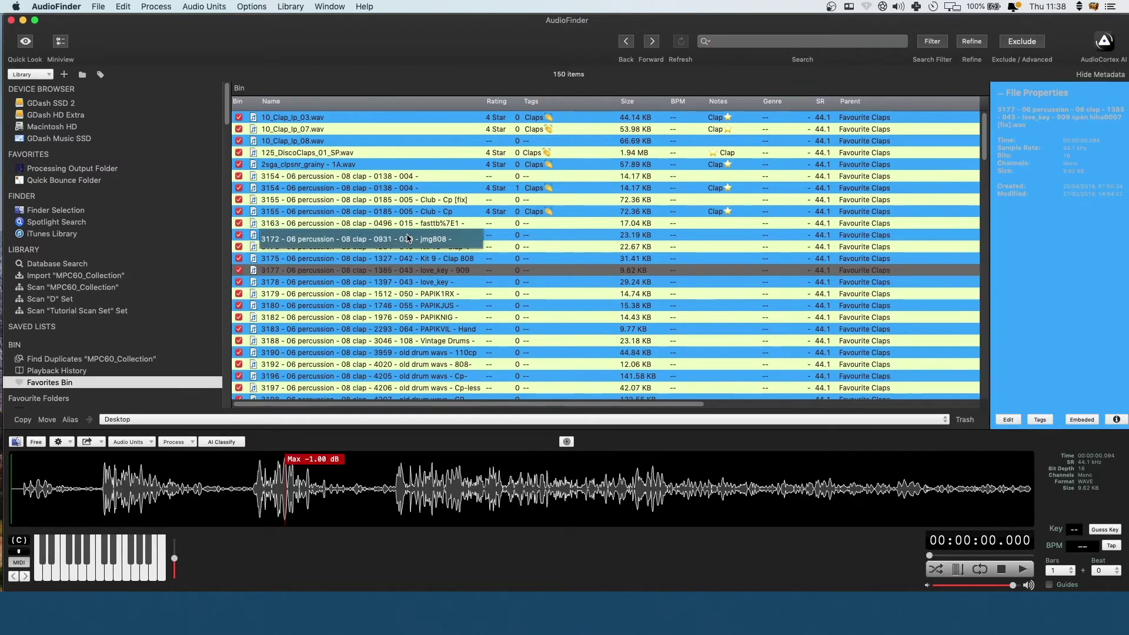
Try pulling clap samples out of the Favorites Bin list, and look over the Favorite Drums folders in Finder
drag(409, 238, 504, 289)
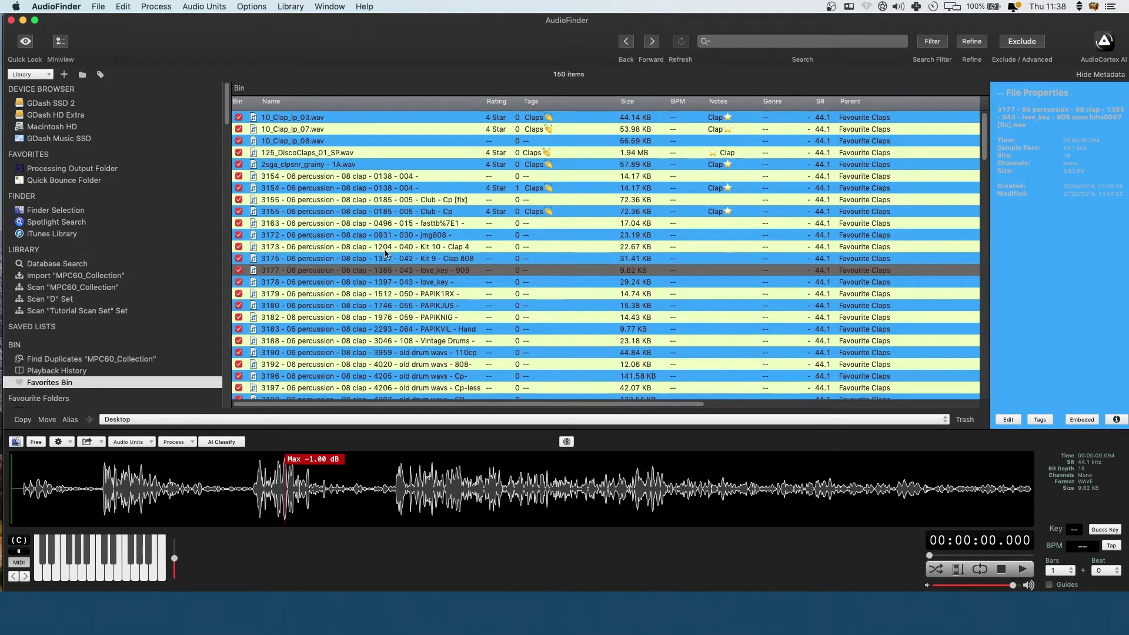
drag(385, 253, 692, 371)
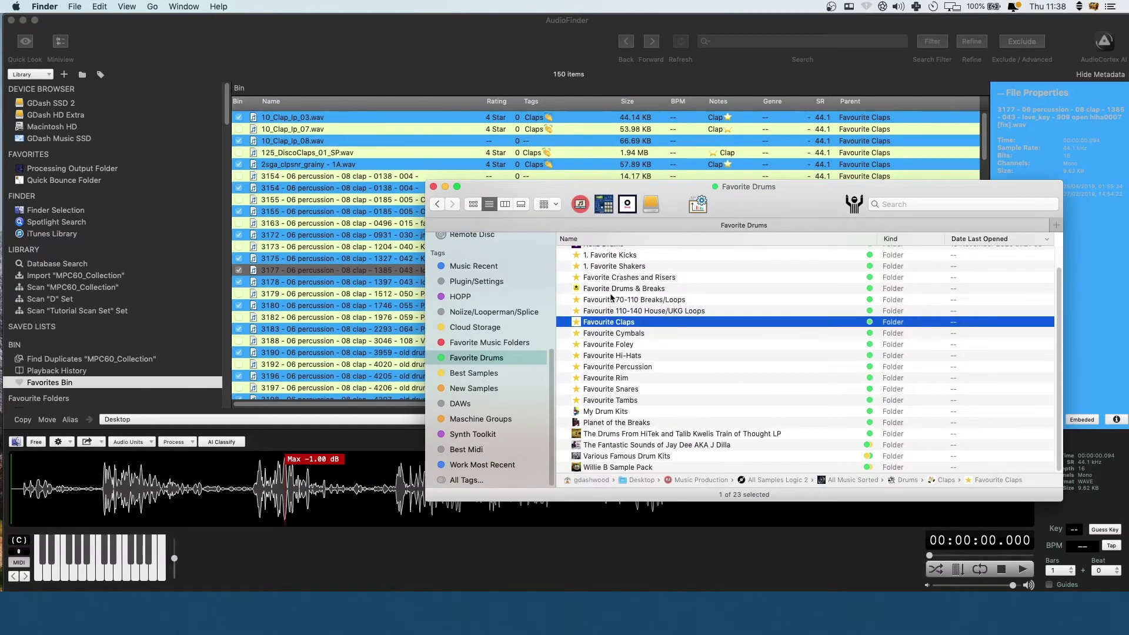
scroll(612, 297, up, 3)
scroll(598, 286, down, 3)
Show the MPC60_Collection scan results in AudioFinder and open the AudioCortex window
click(61, 288)
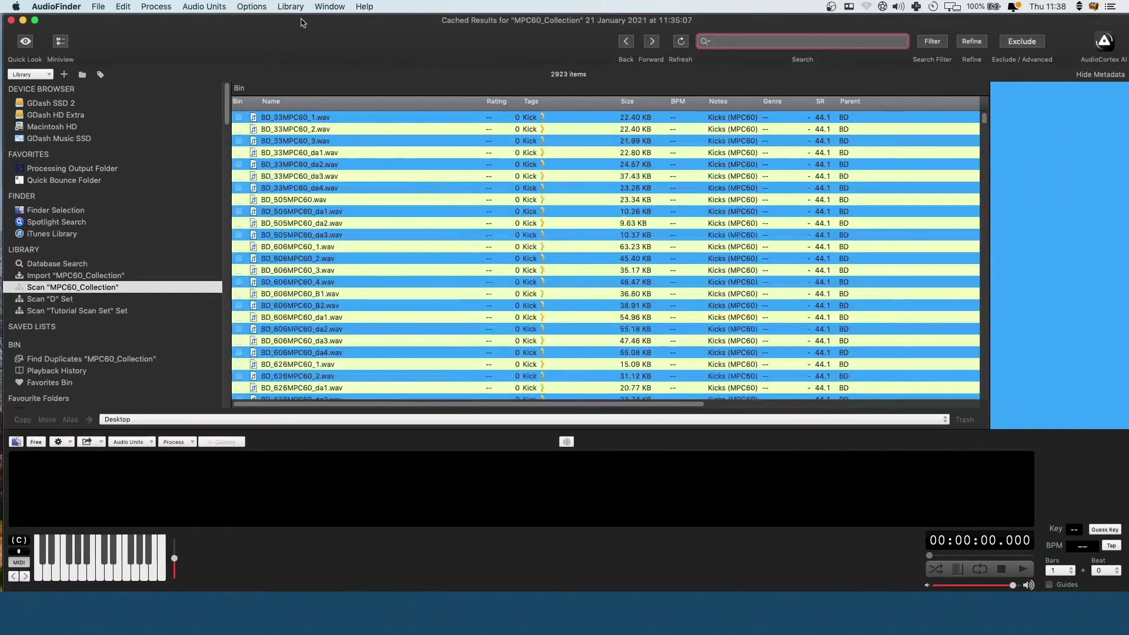
click(290, 6)
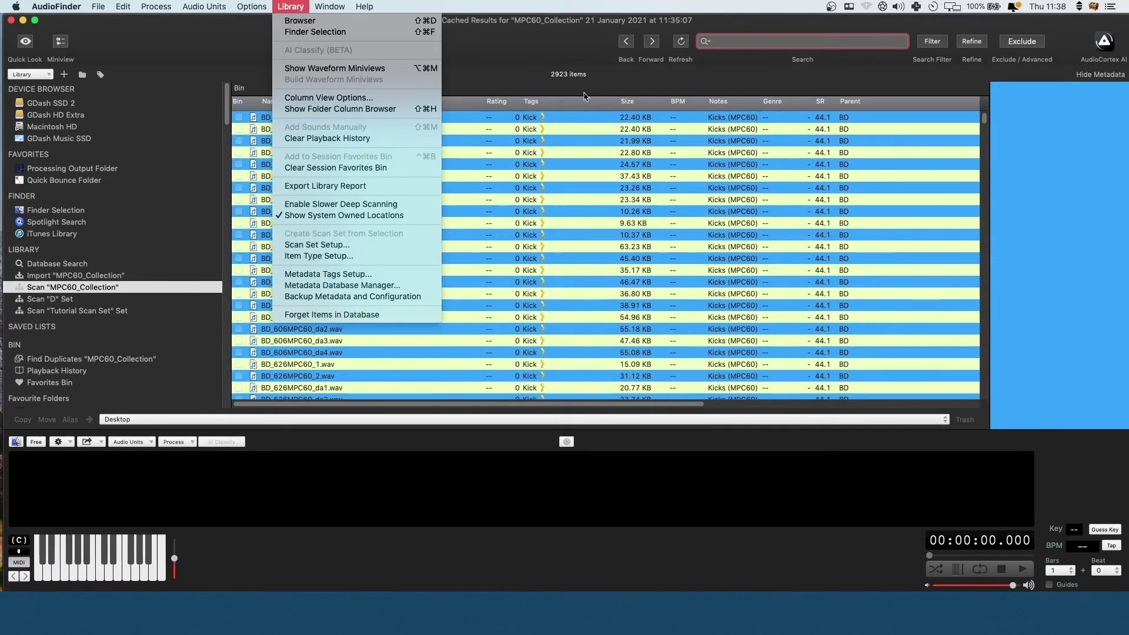
click(541, 51)
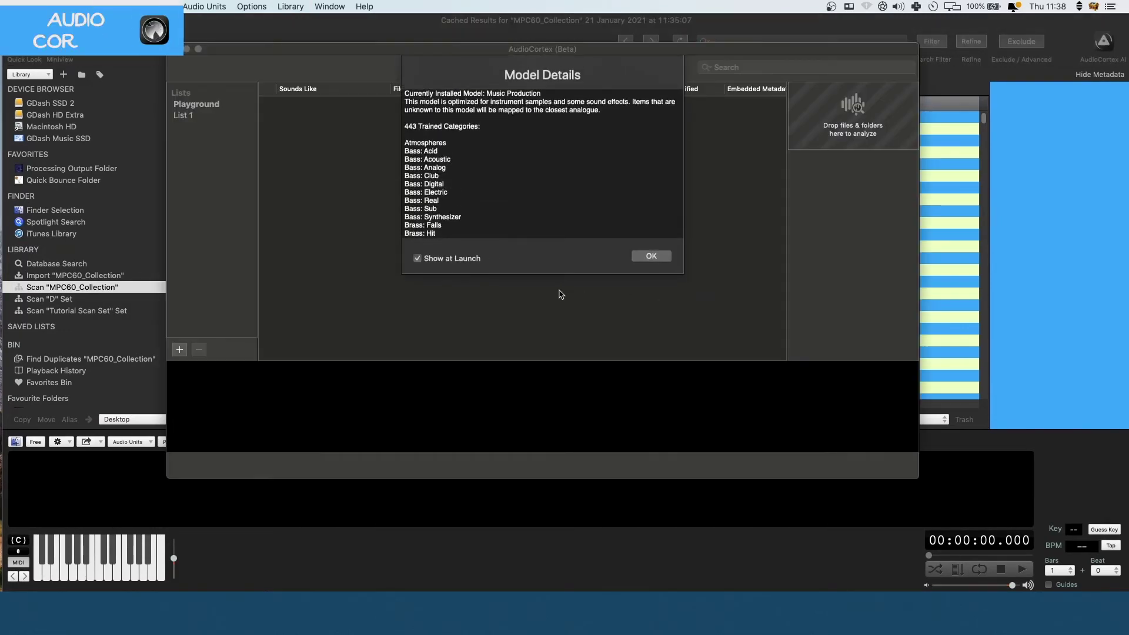
Dismiss the model details and send all folders in Finder's Favorite Drums to AudioCortex for analysis in the Playground list
click(651, 256)
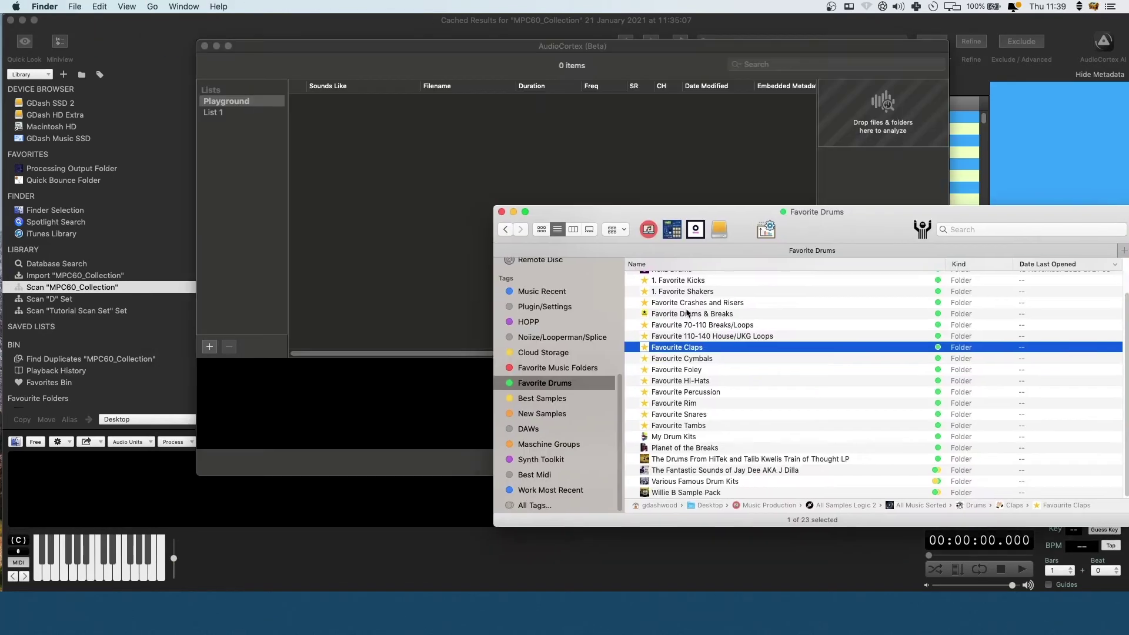
click(691, 294)
scroll(729, 320, up, 2)
key(super+a)
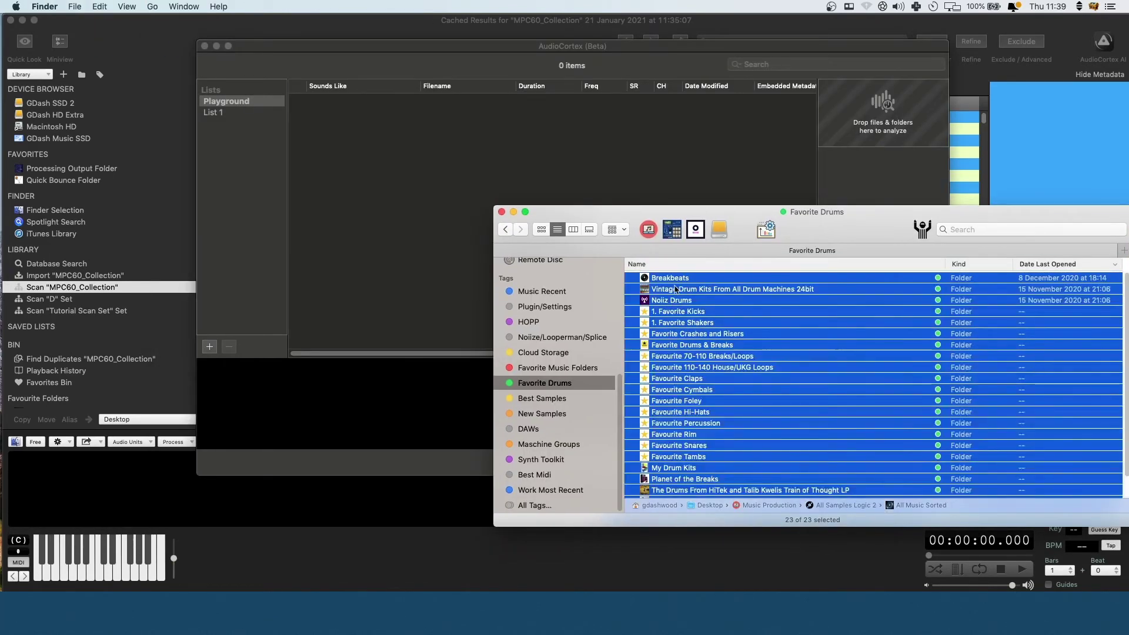
drag(679, 294, 865, 116)
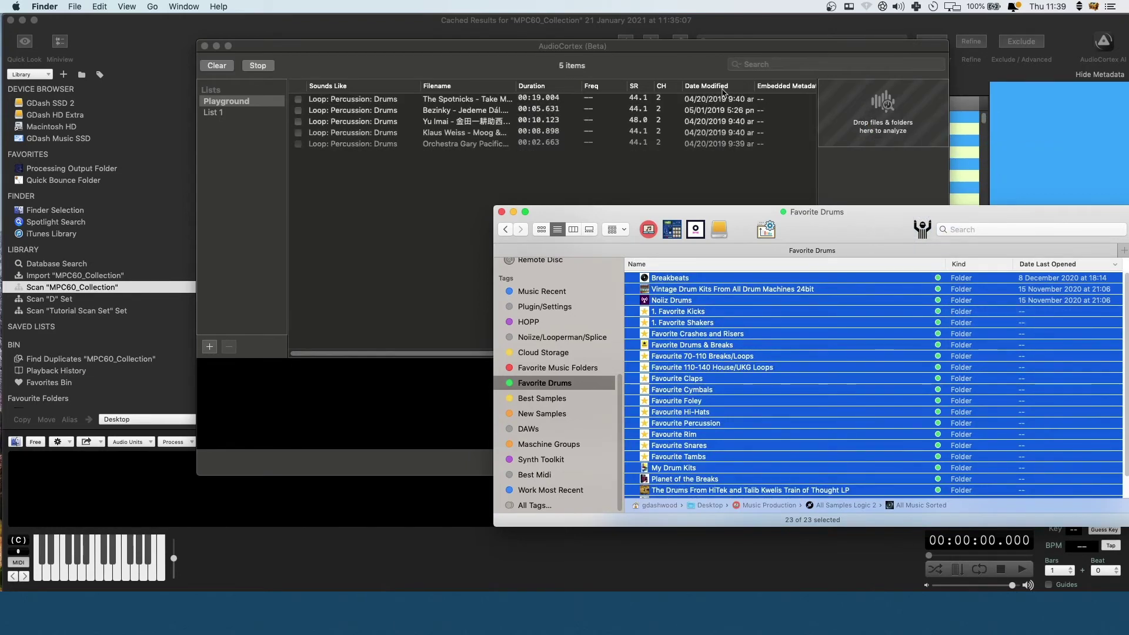
Select all the analyzed files in the AudioCortex Playground list and add them to AudioFinder's Favorites Bin
click(706, 140)
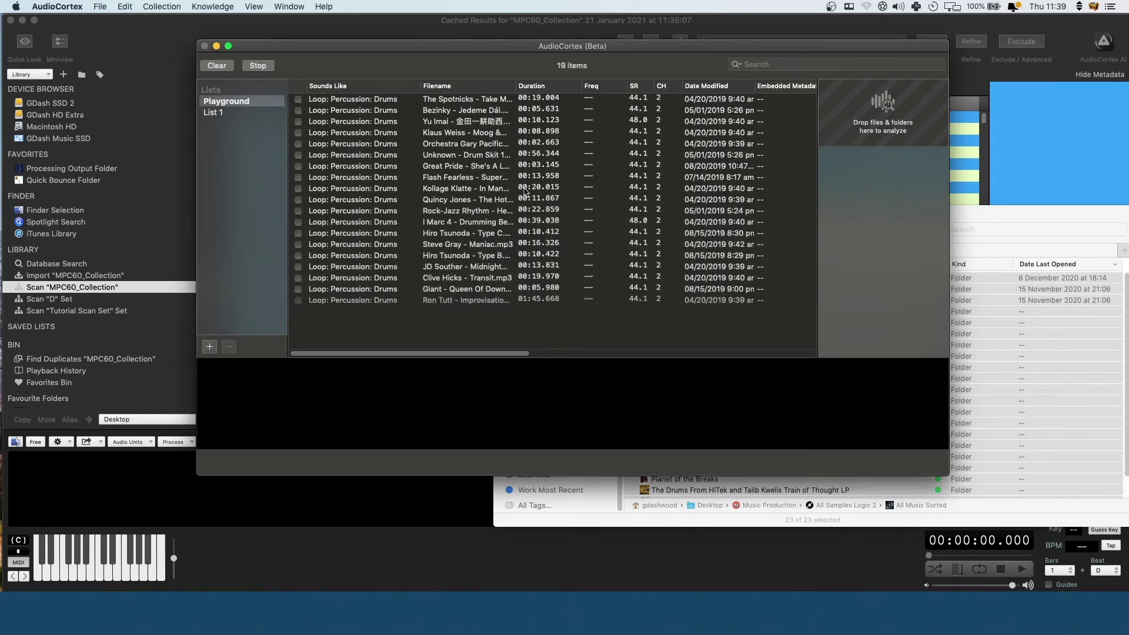
scroll(507, 213, down, 3)
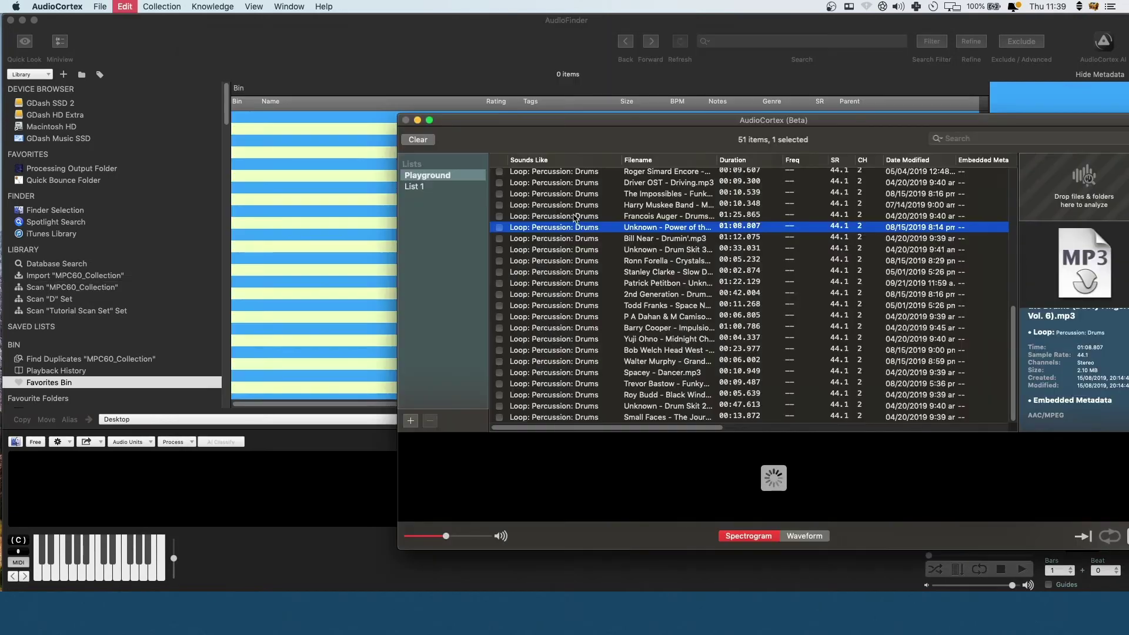
key(super+a)
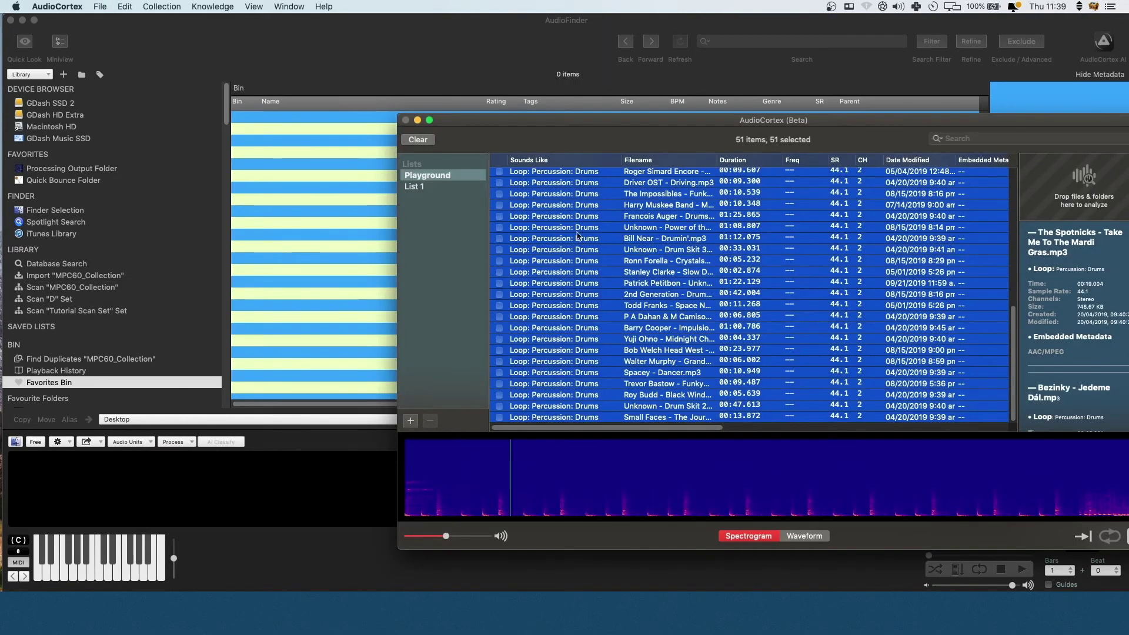
drag(562, 226, 318, 229)
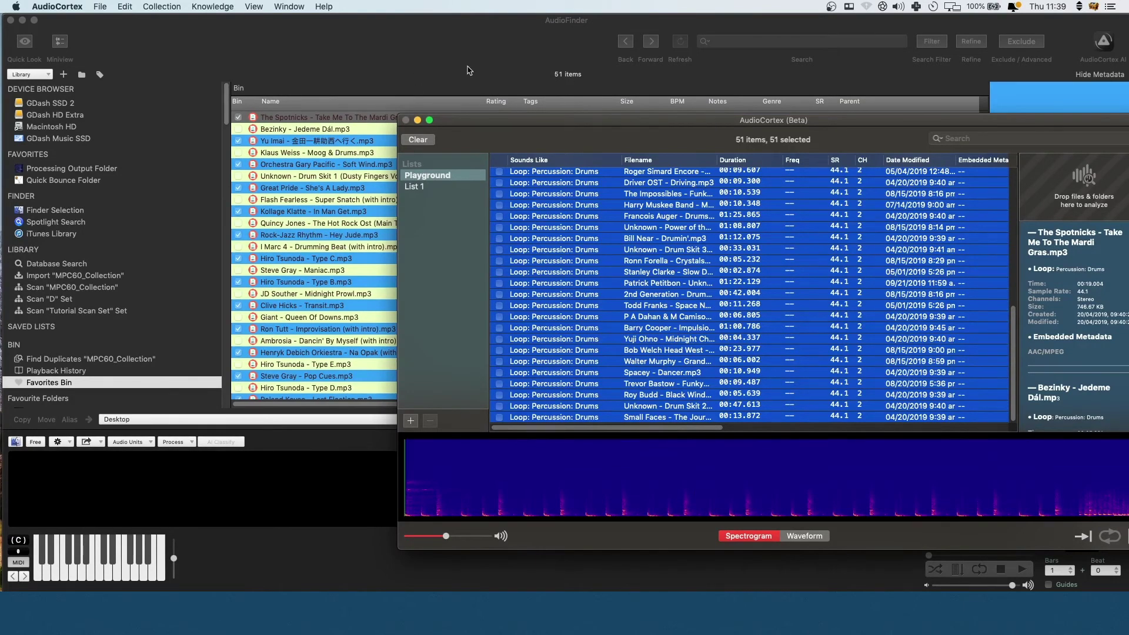
click(413, 53)
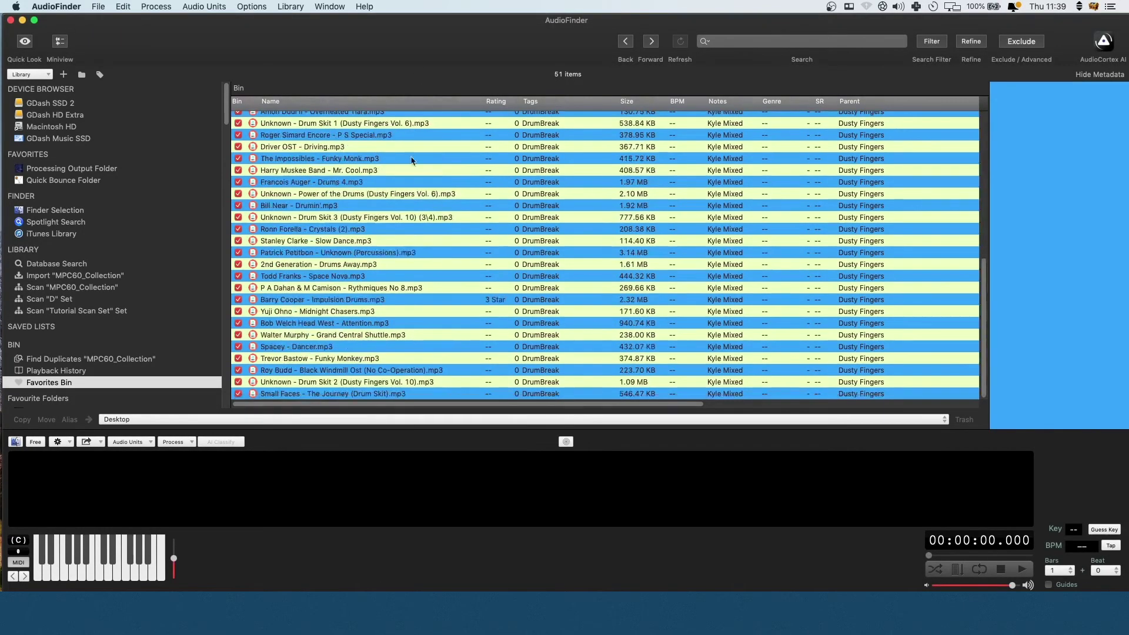
scroll(385, 229, up, 15)
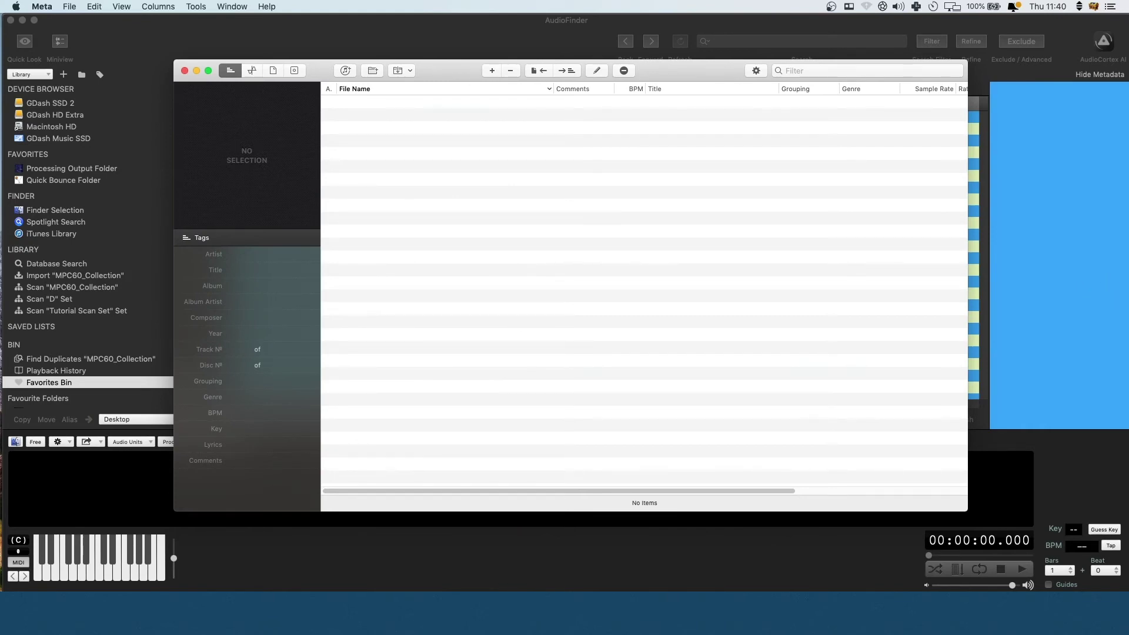
Load all the selected Favorite Drums folders from Finder into the Meta tag editor
key(super+q)
key(super+Tab)
drag(472, 233, 365, 185)
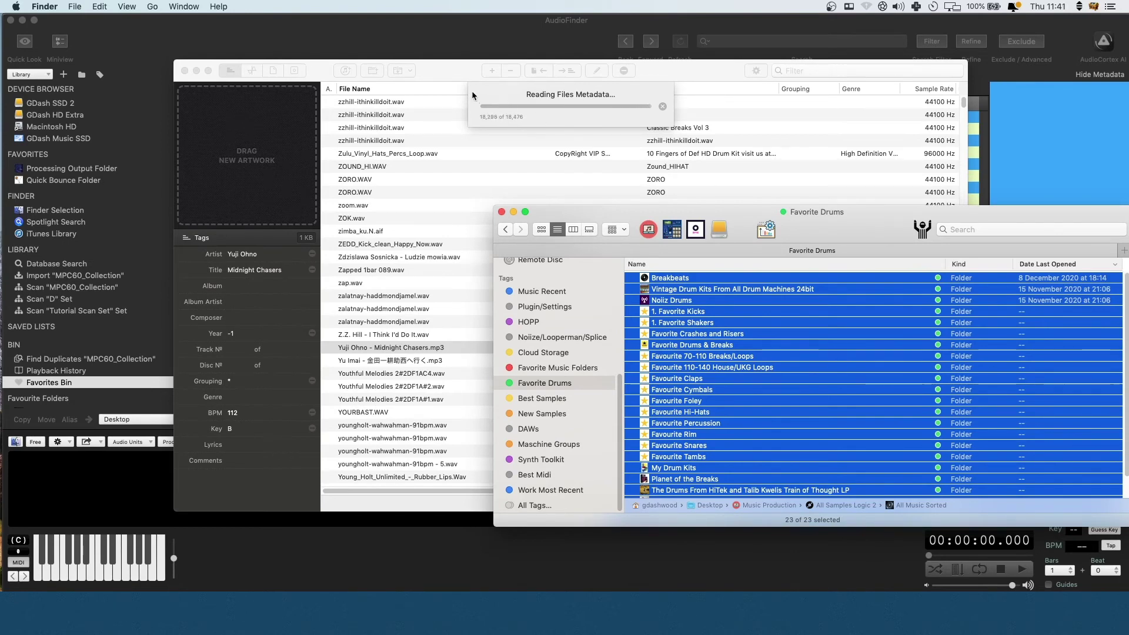
Move the Meta window clear of AudioFinder's list, then add all of Meta's files to the Favorites Bin
drag(442, 72, 647, 65)
click(642, 209)
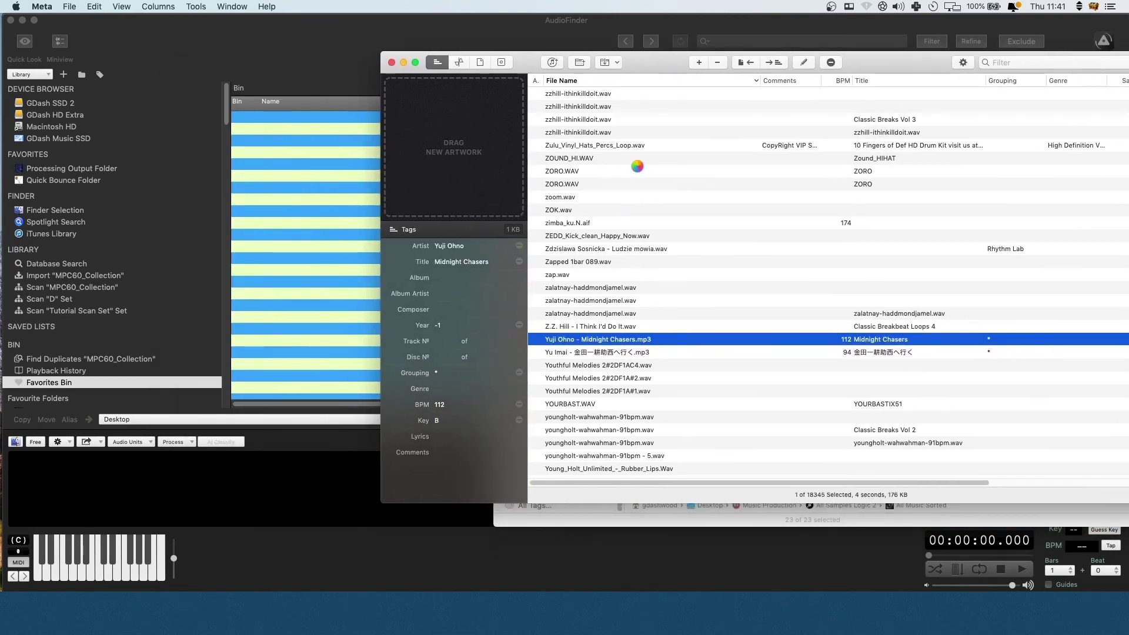
key(super+a)
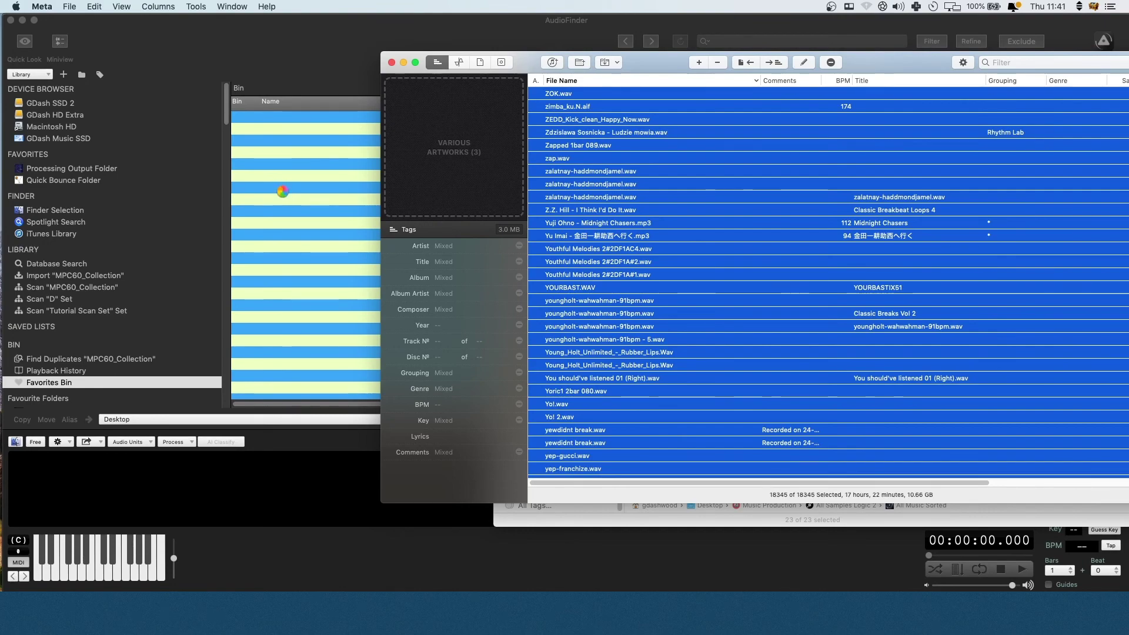
drag(283, 191, 281, 195)
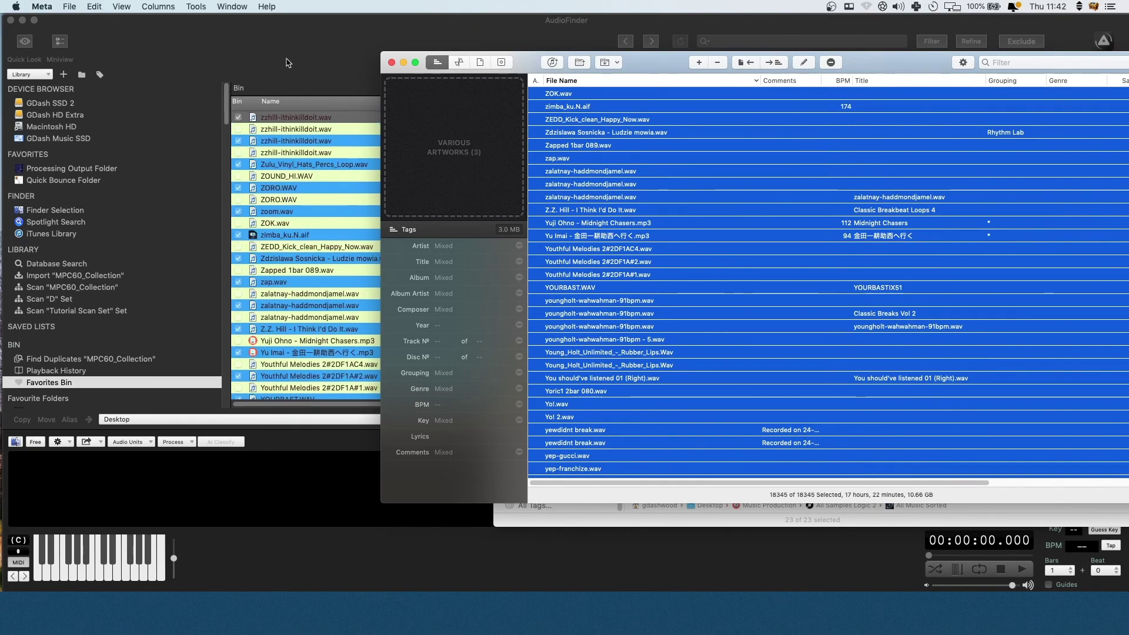
Look through the whole Favorites Bin list in AudioFinder, including its metadata columns, and return to its start
scroll(986, 159, down, 10)
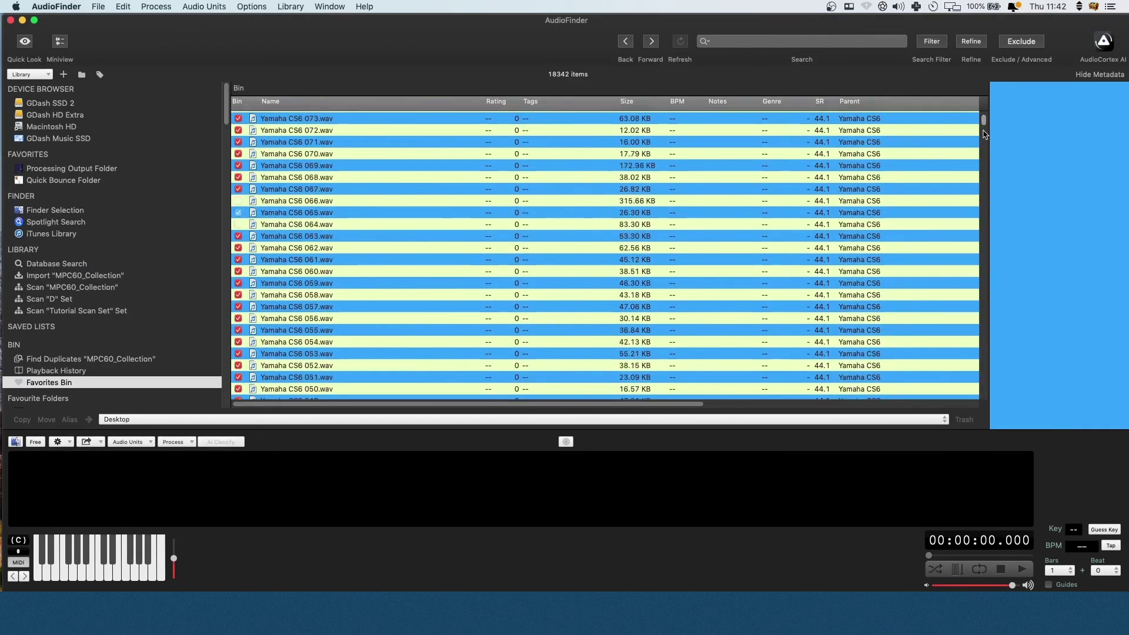
scroll(986, 159, down, 20)
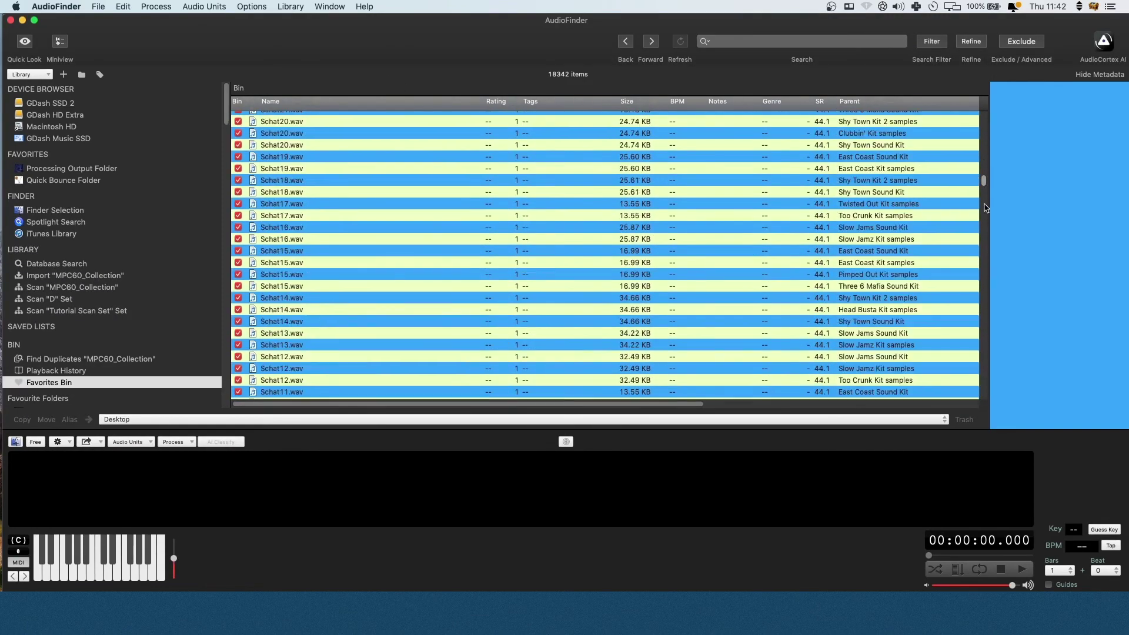
scroll(987, 217, down, 20)
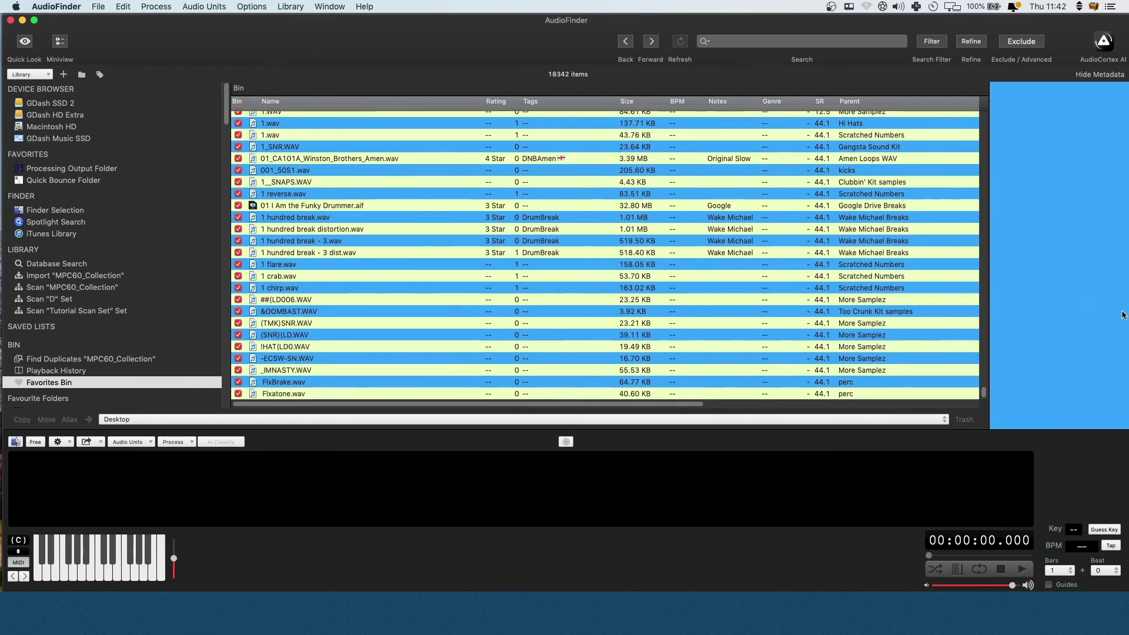
scroll(990, 337, up, 10)
drag(983, 389, 981, 118)
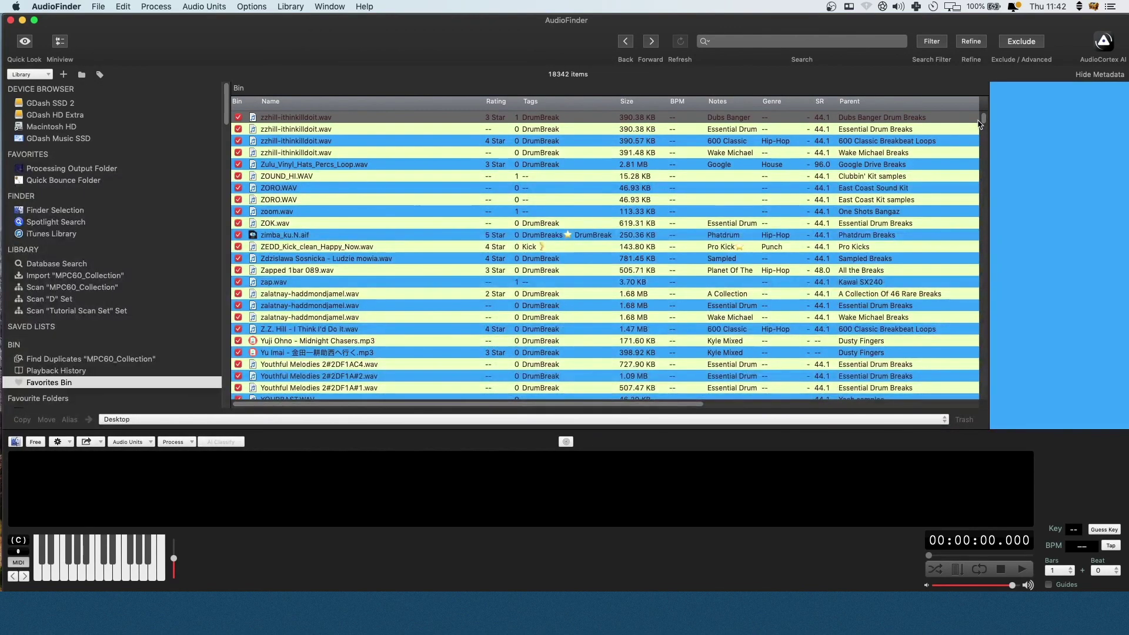